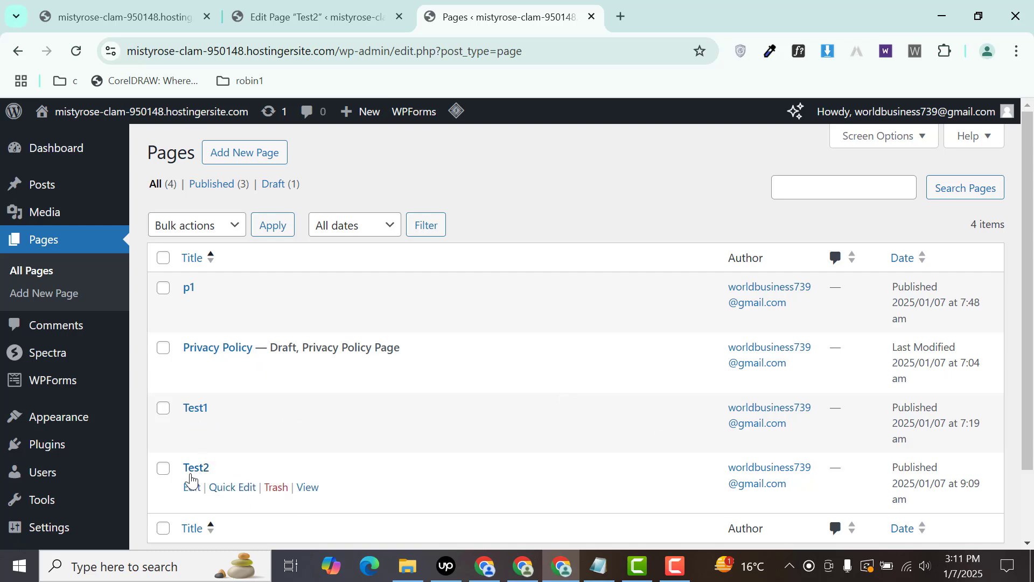
Open the Test2 page for editing and add a single-column Container block below its title.
middle_click(192, 487)
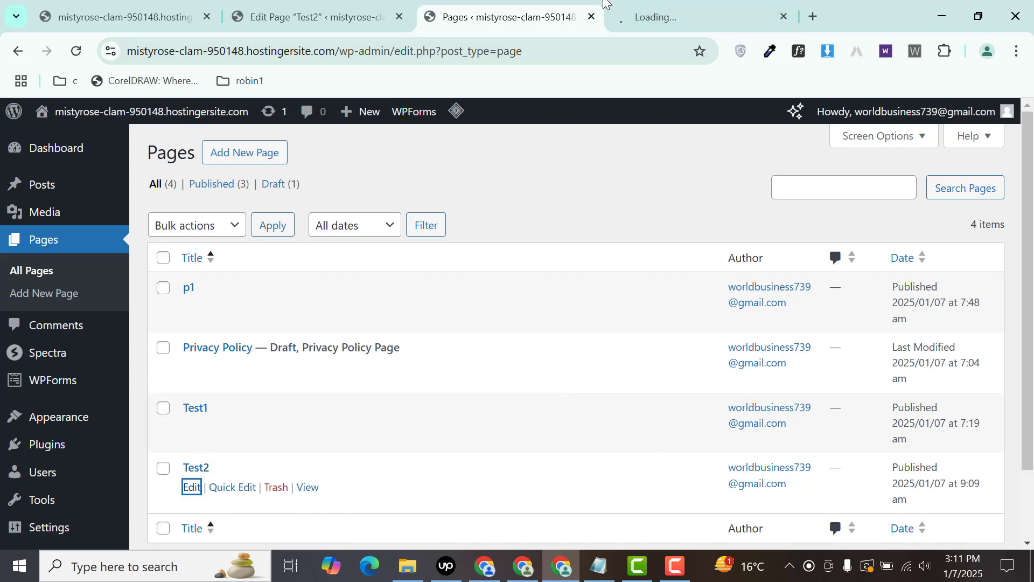
click(689, 14)
click(336, 3)
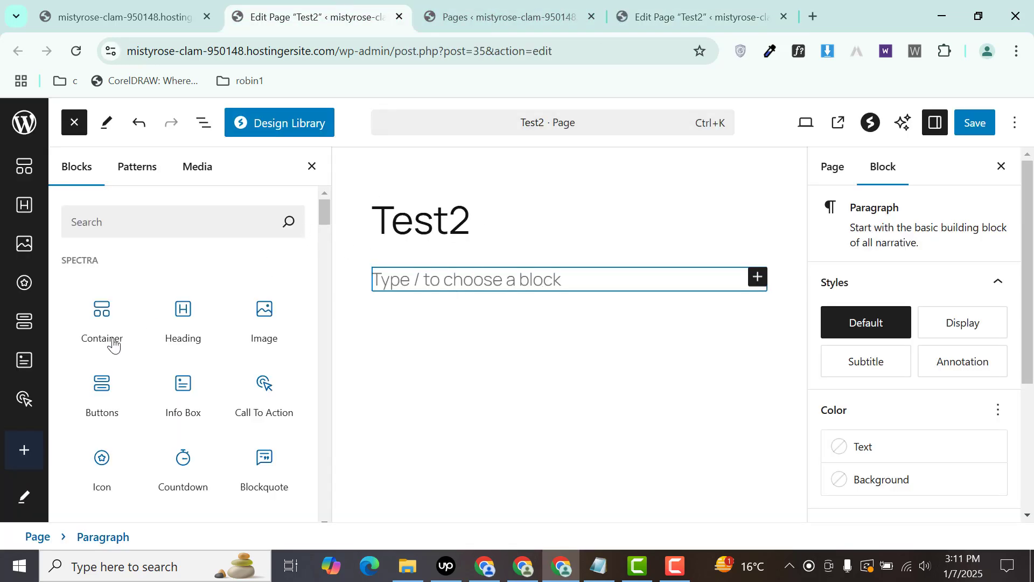
drag(97, 305, 570, 286)
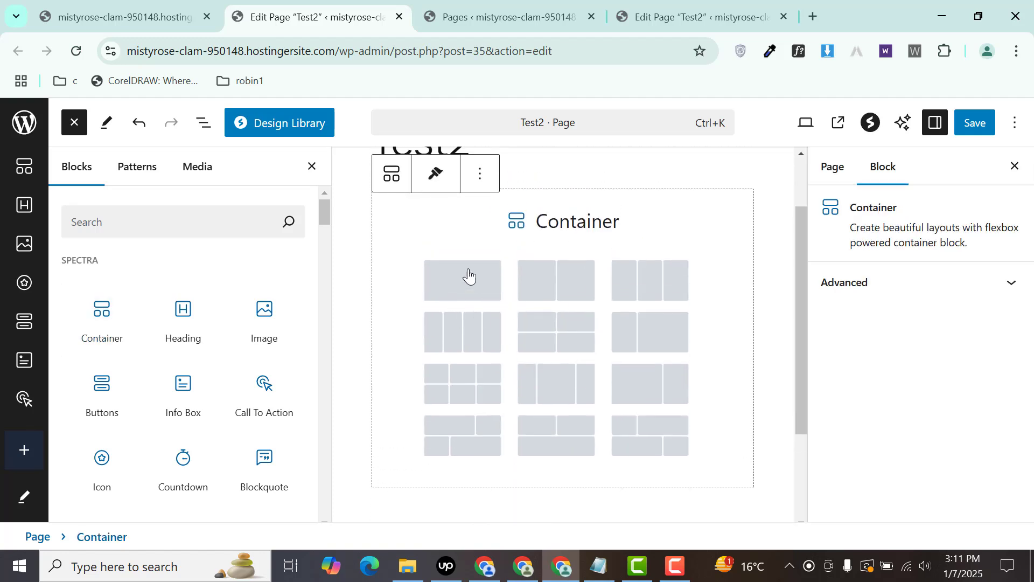
click(435, 297)
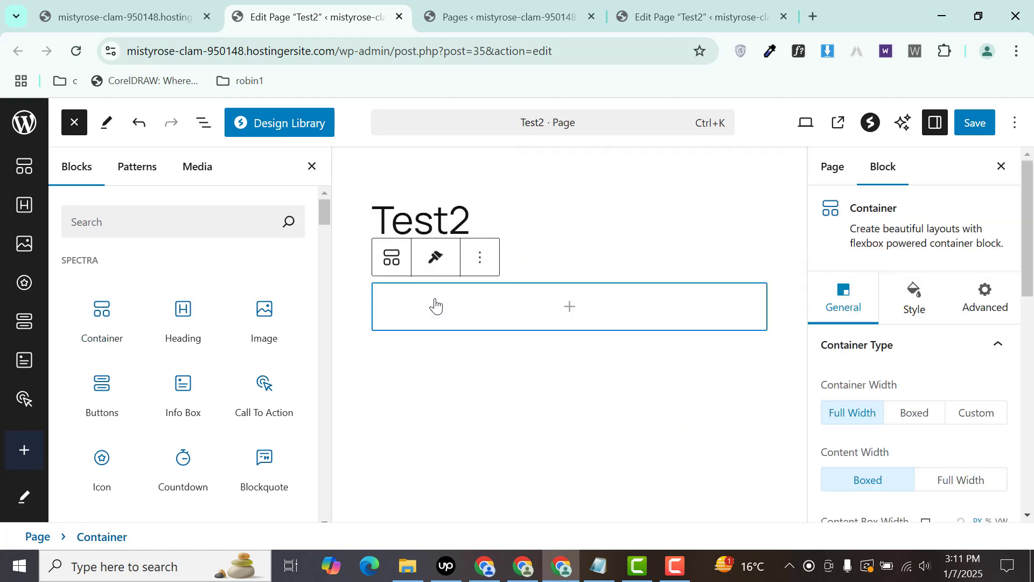
Find the Slider block by searching for "slide", insert it into the container, and advance to its third slide.
click(570, 310)
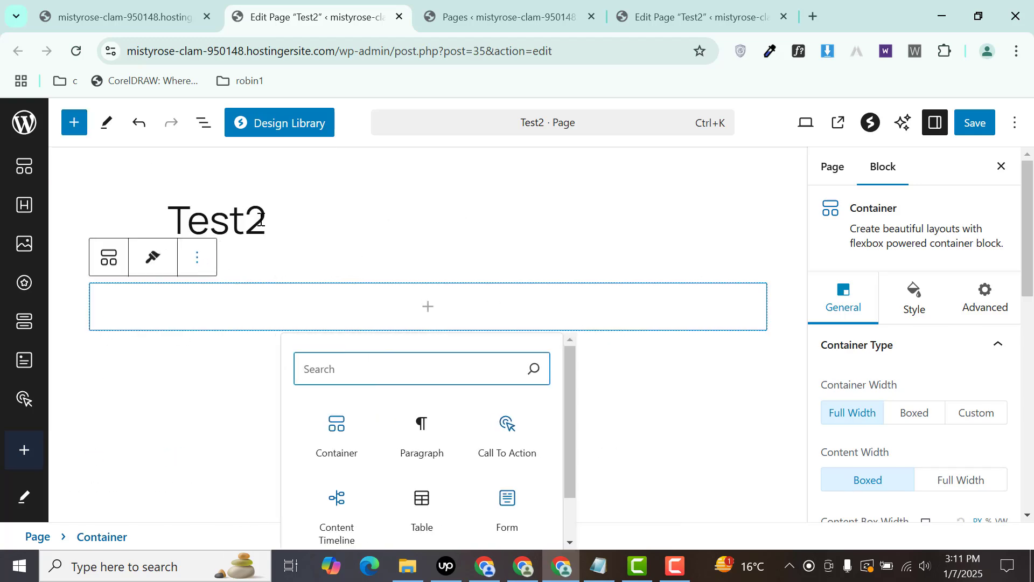
click(74, 122)
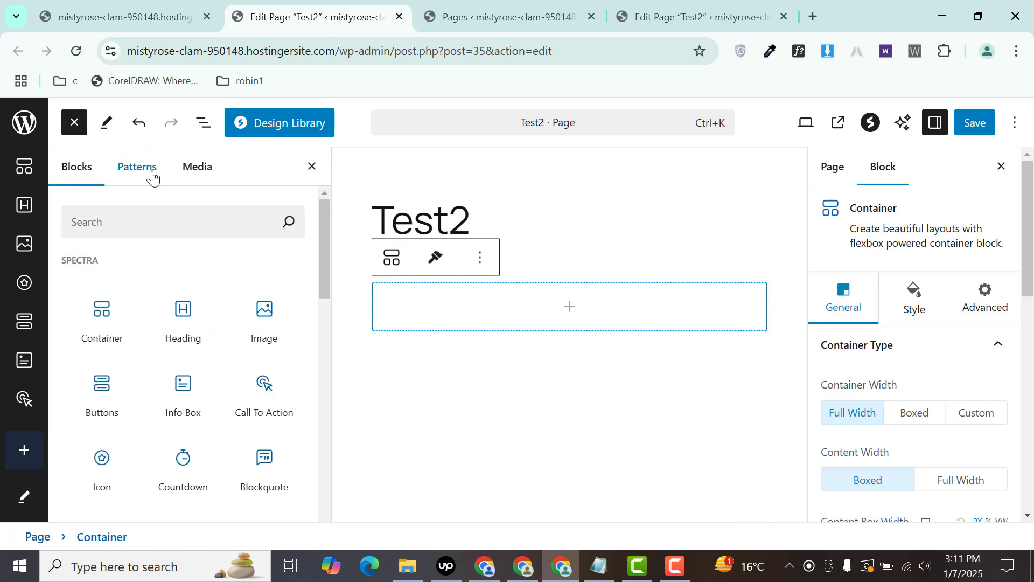
click(156, 230)
text(slide)
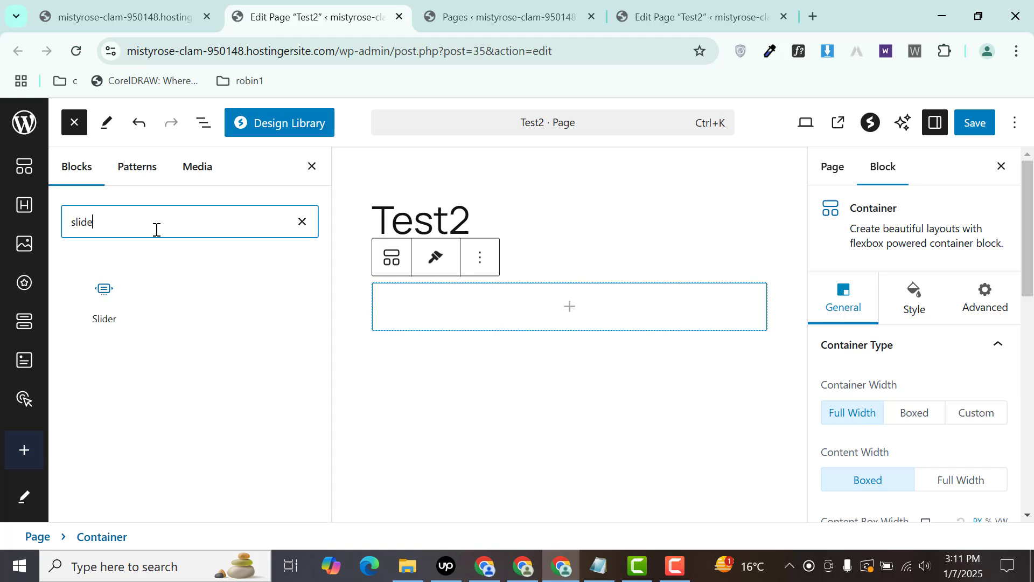
drag(113, 293, 596, 311)
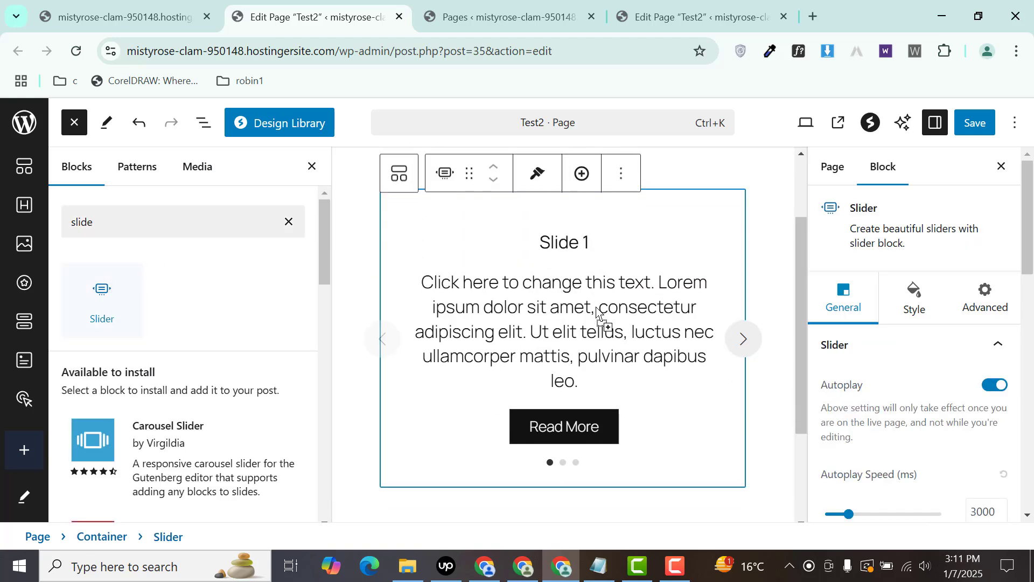
click(738, 342)
click(738, 343)
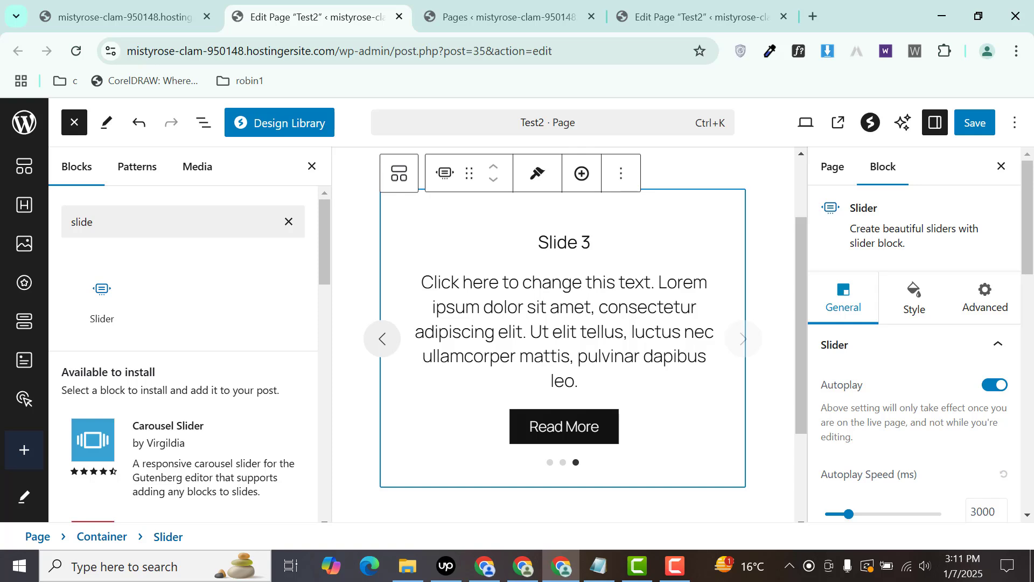
Set the slider's autoplay speed to 500 ms.
drag(1029, 189, 1028, 232)
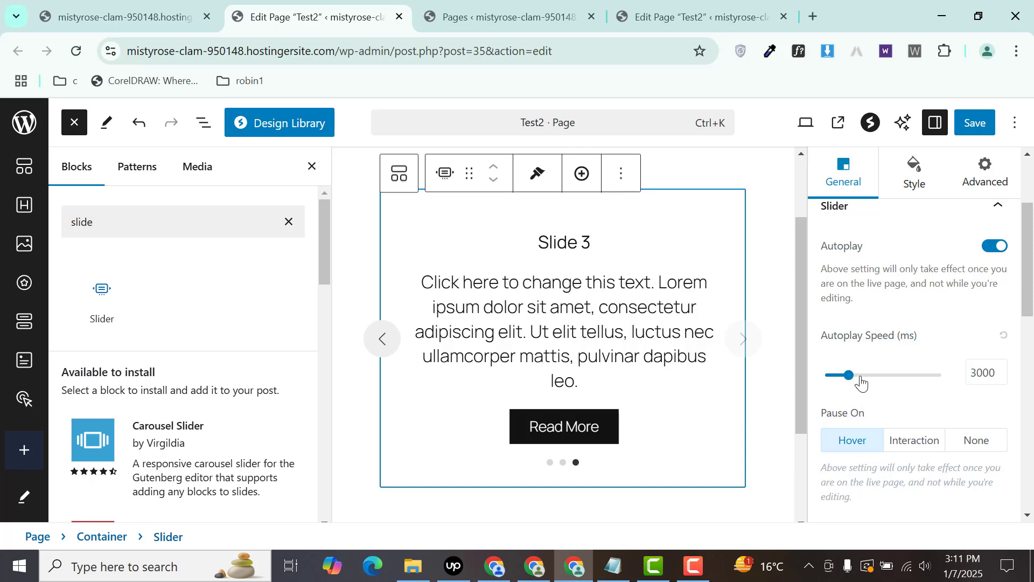
double_click(974, 377)
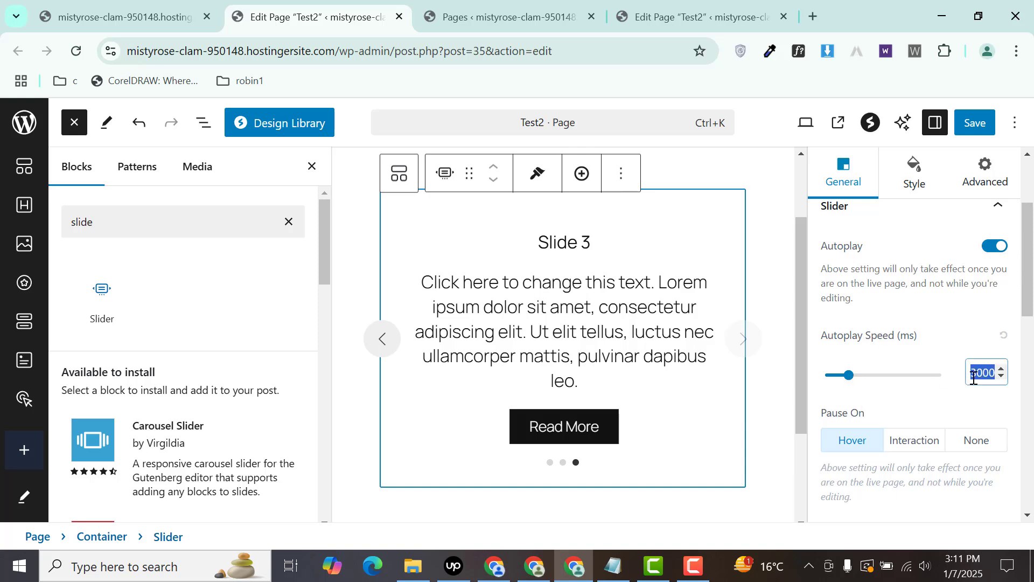
text(500)
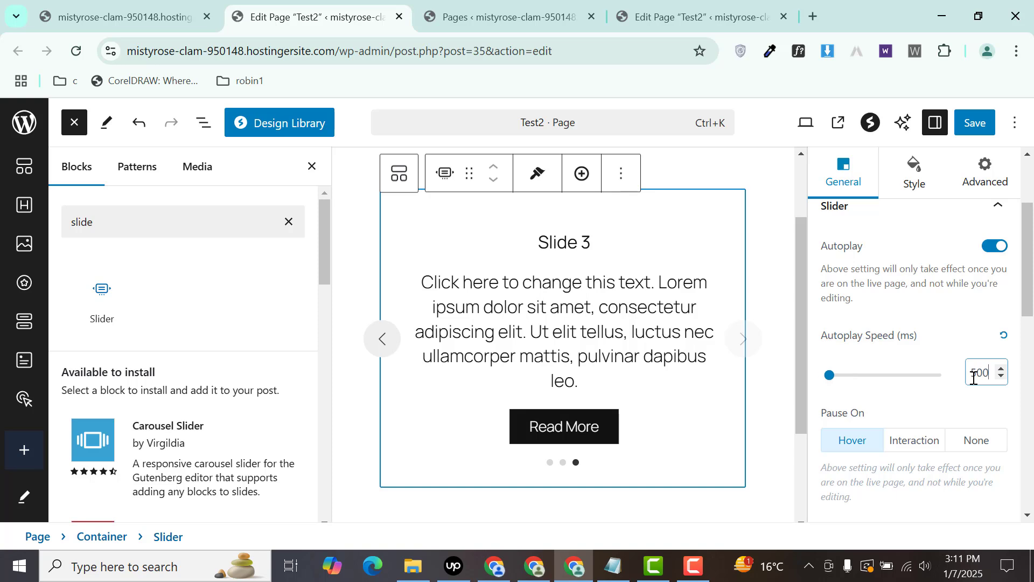
click(779, 418)
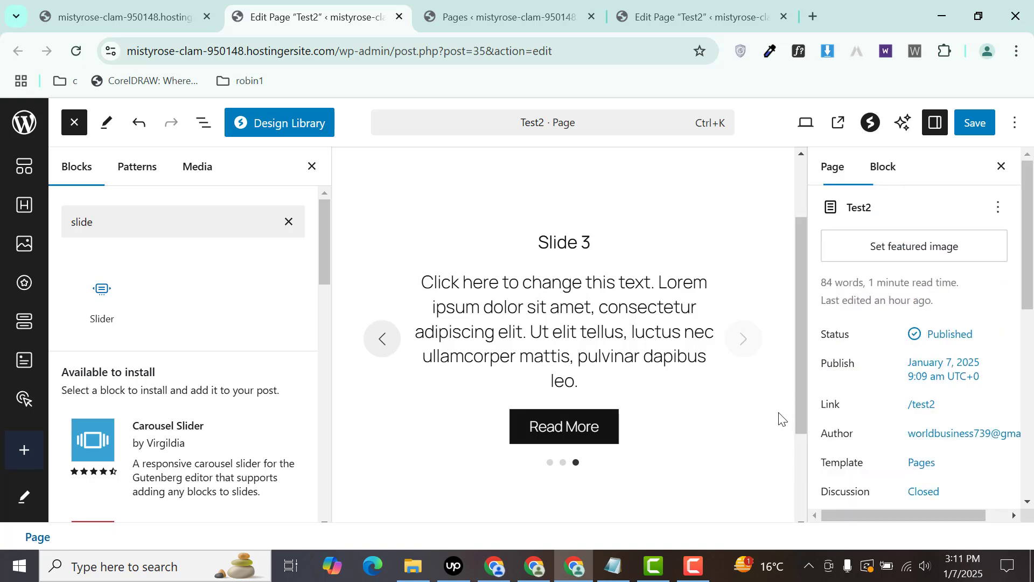
Reselect the whole slider and set its Pause On option to None.
click(653, 350)
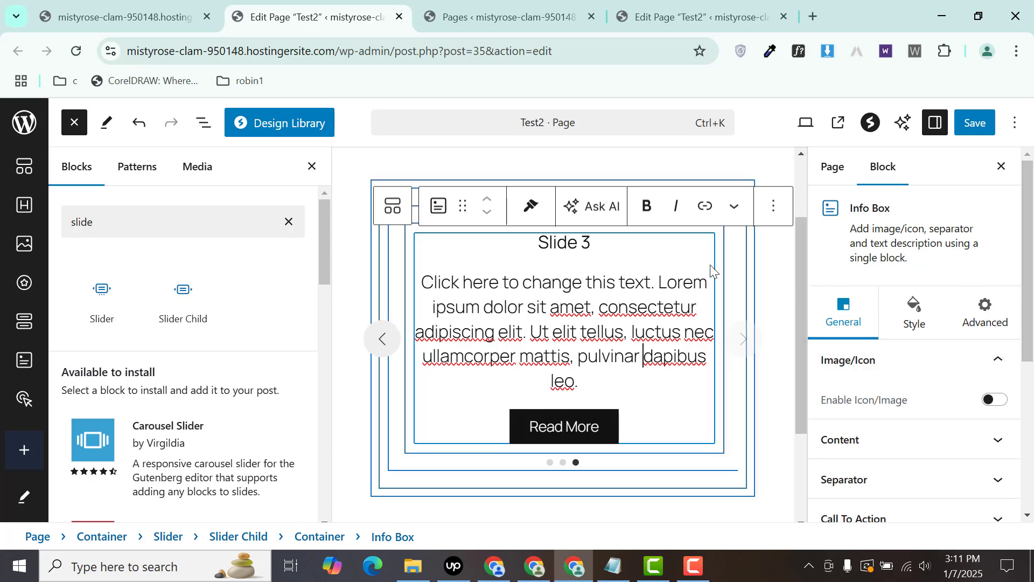
click(728, 267)
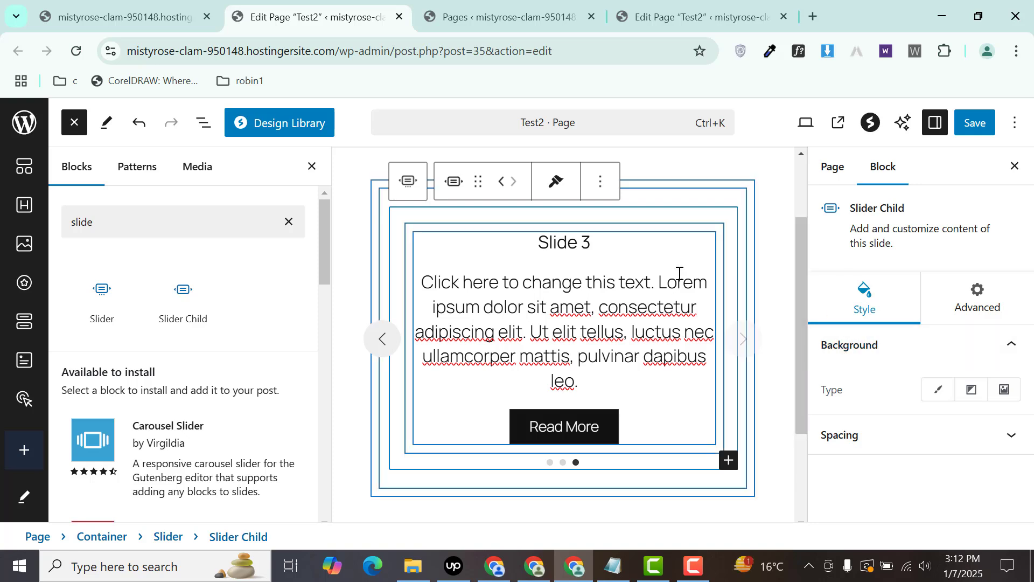
click(409, 183)
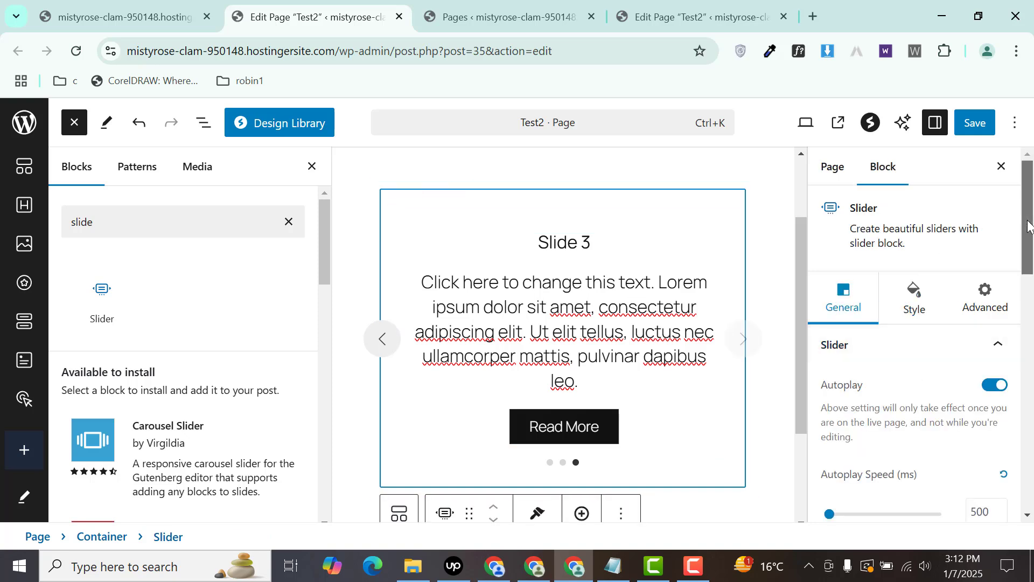
drag(1028, 226, 1028, 318)
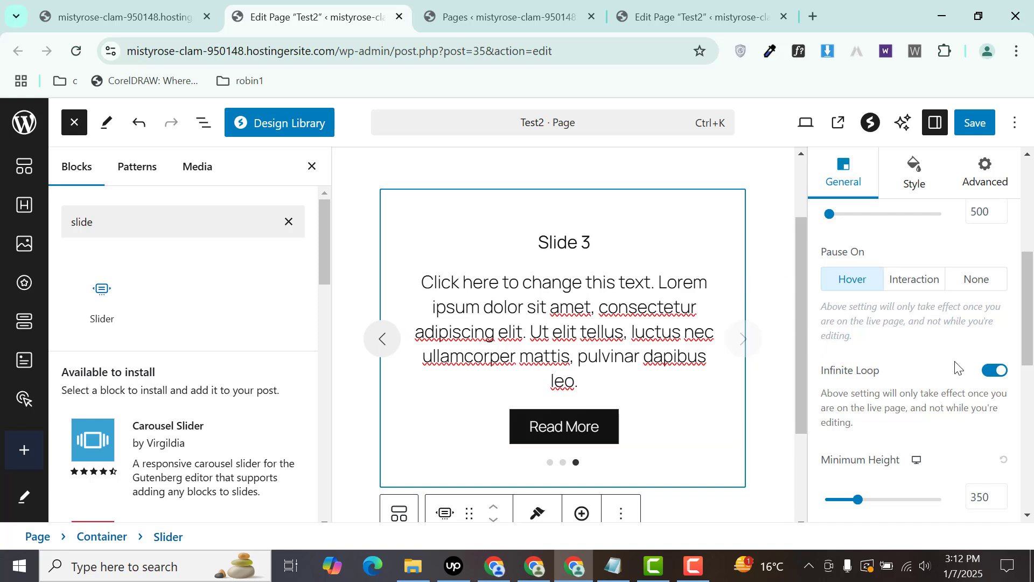
click(913, 285)
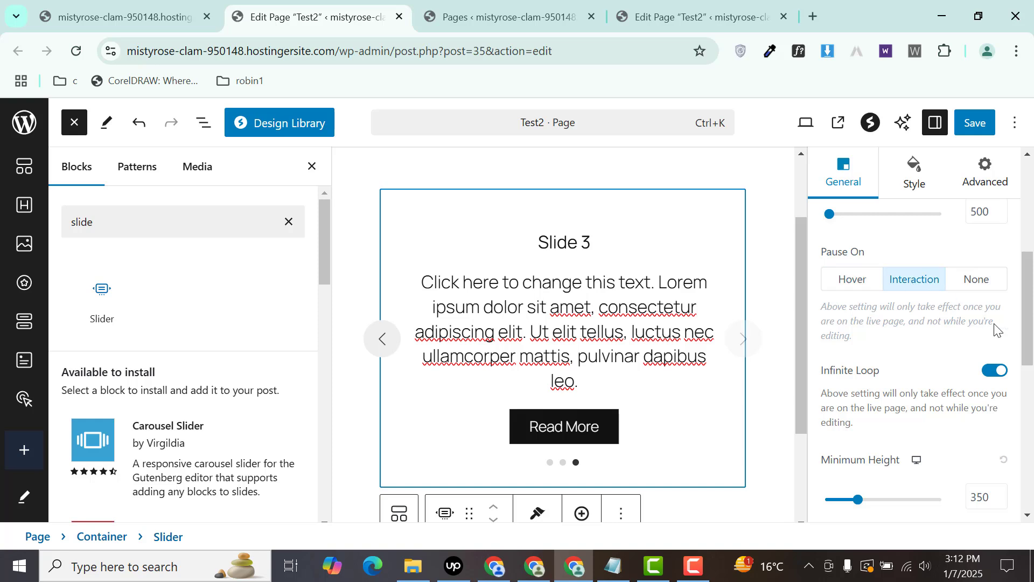
click(968, 290)
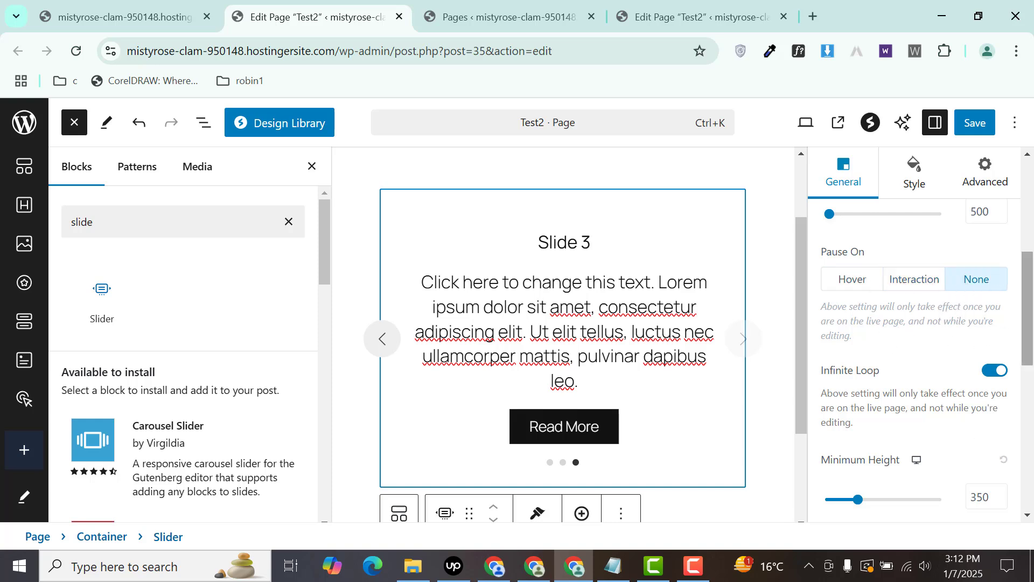
Set the slider's minimum height to 300.
drag(1029, 350, 1031, 397)
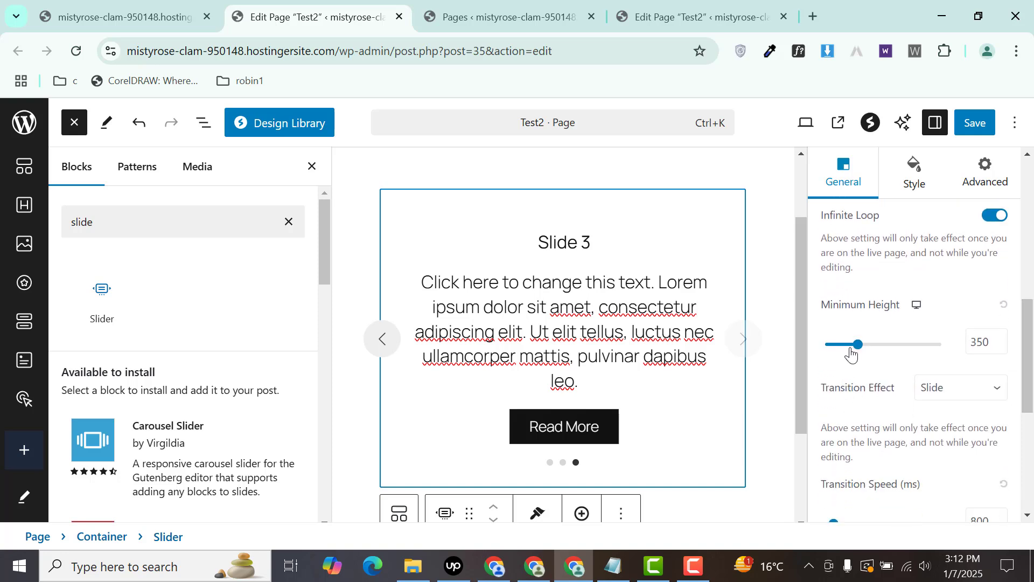
mouse_move(857, 344)
mouse_down()
mouse_move(894, 343)
mouse_move(846, 344)
mouse_up()
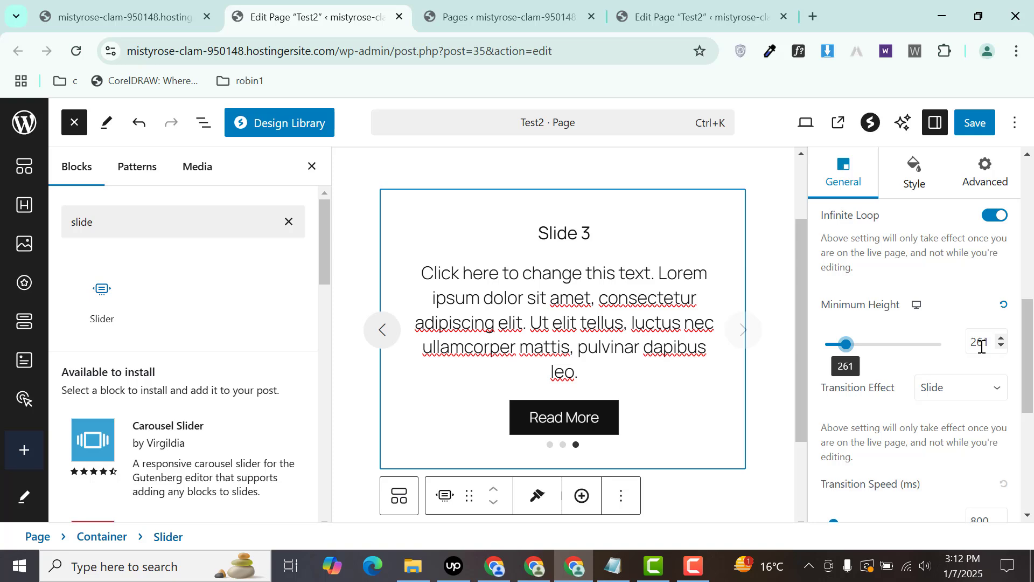
double_click(981, 346)
text(300)
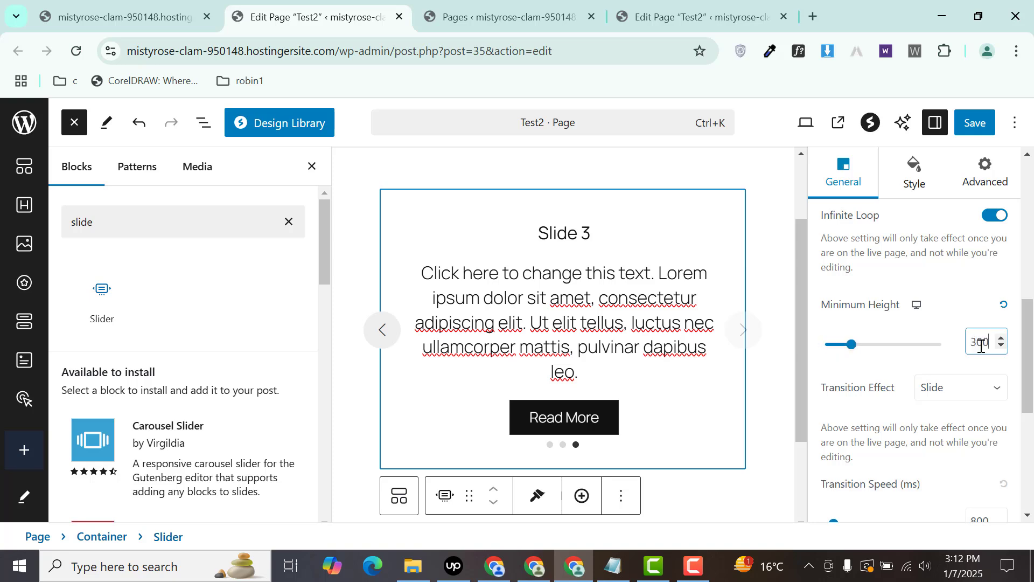
Review the slider's transition effect choices, transition speed and remaining general settings.
click(961, 395)
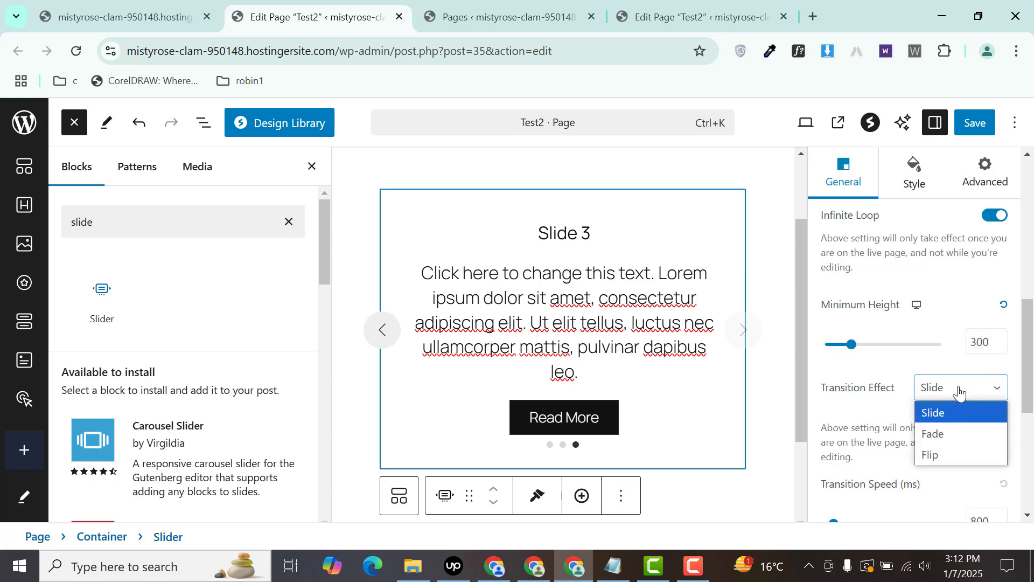
click(952, 393)
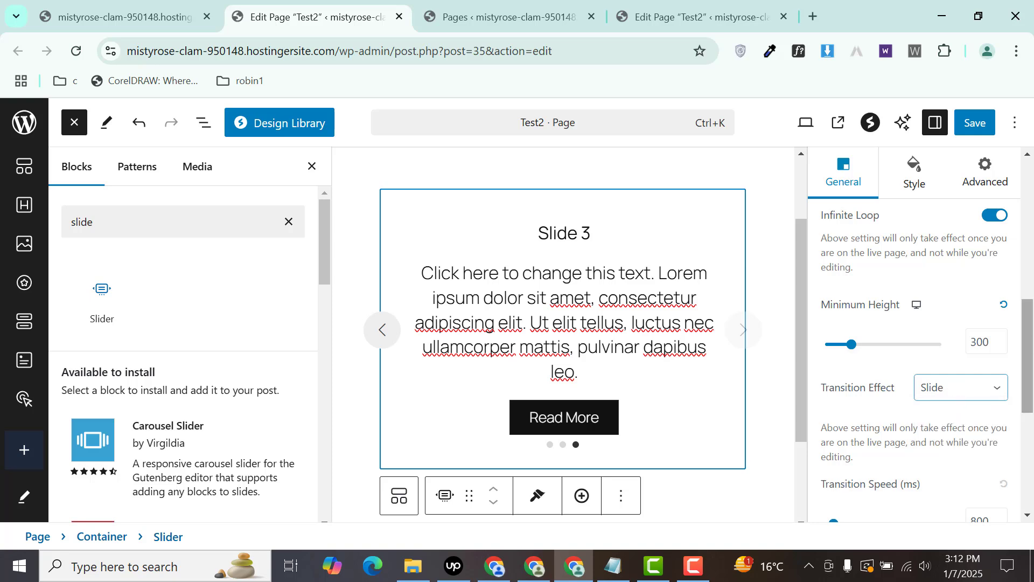
scroll(952, 393, down, 3)
drag(1031, 384, 1032, 401)
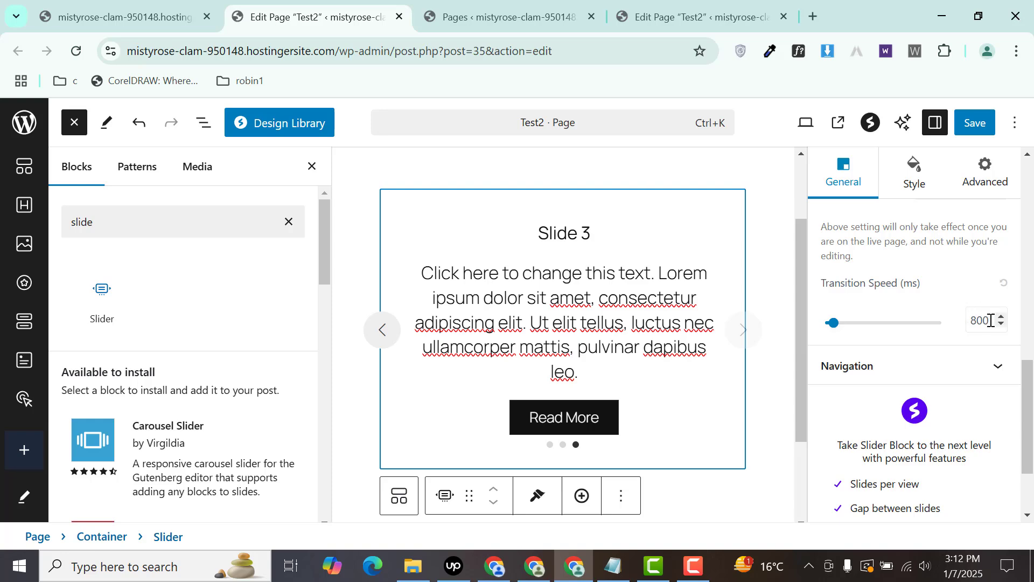
scroll(942, 377, down, 3)
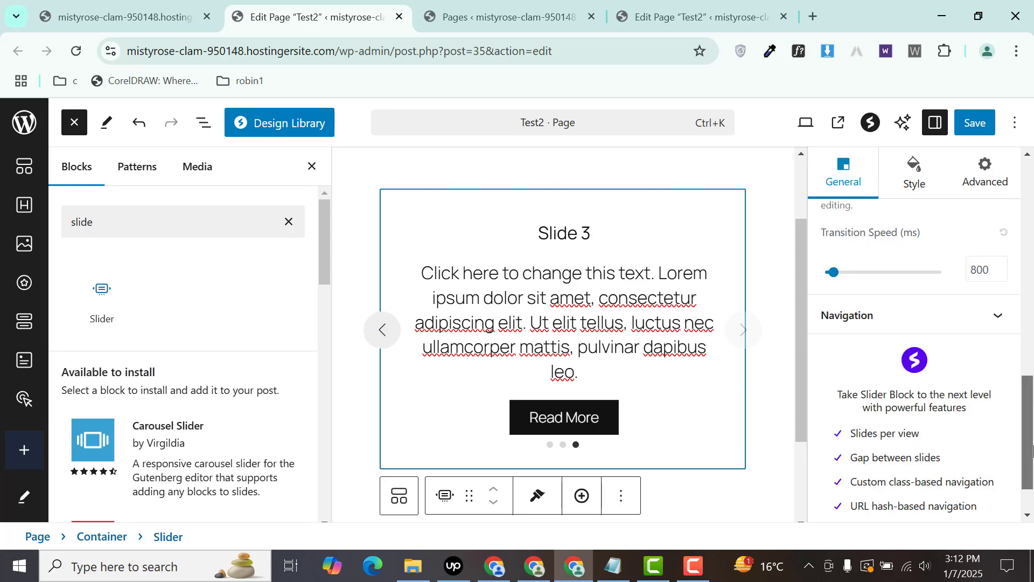
scroll(1005, 262, up, 8)
scroll(992, 193, up, 5)
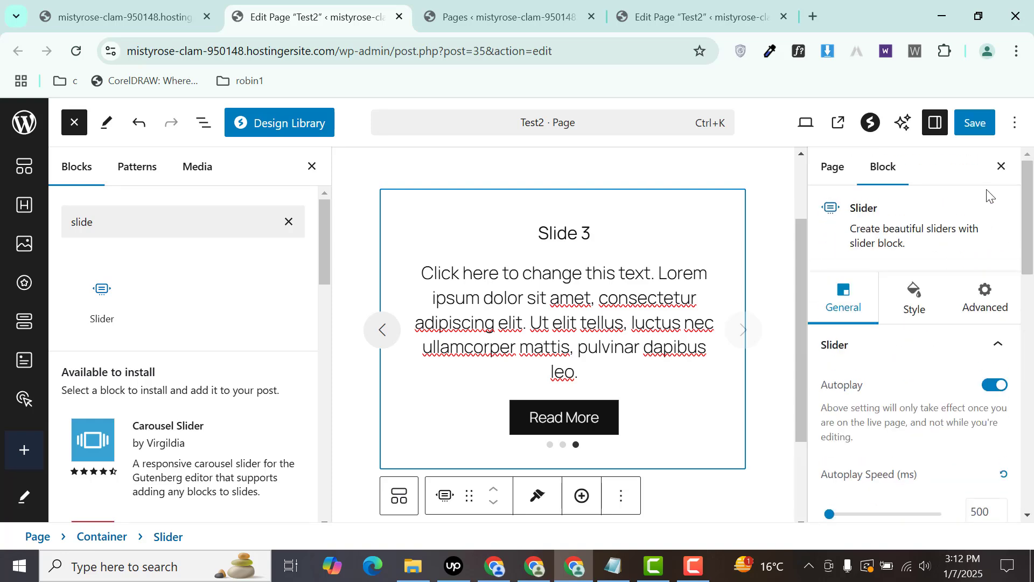
Try bottom vertical alignment for the slider's content and restore the middle alignment.
click(915, 330)
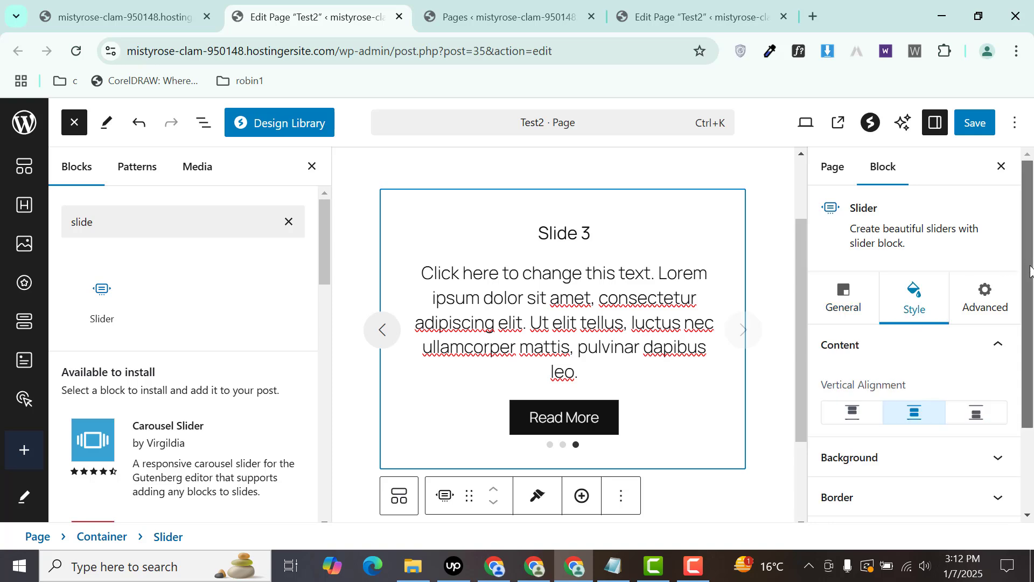
scroll(970, 353, down, 2)
click(972, 337)
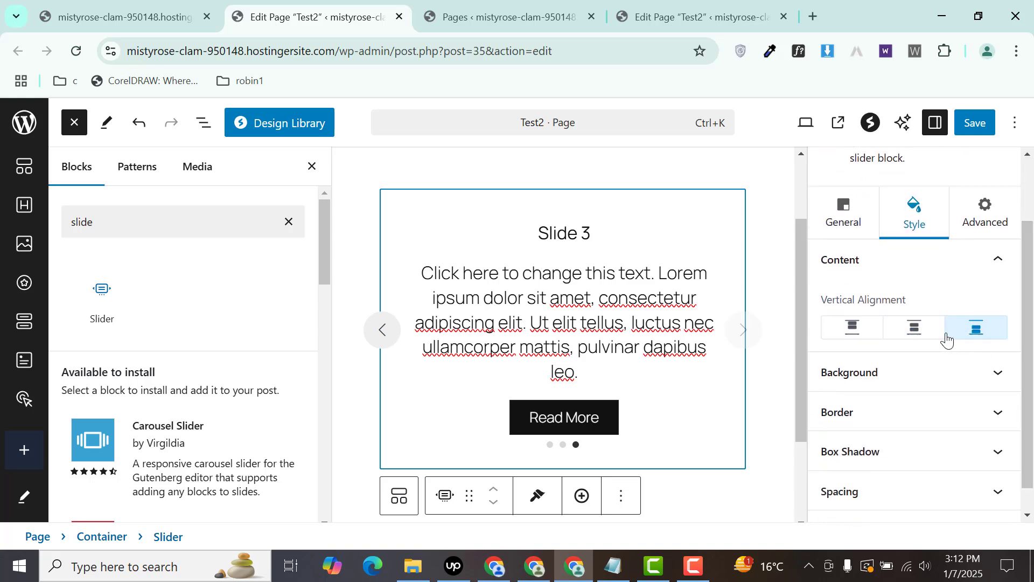
click(921, 336)
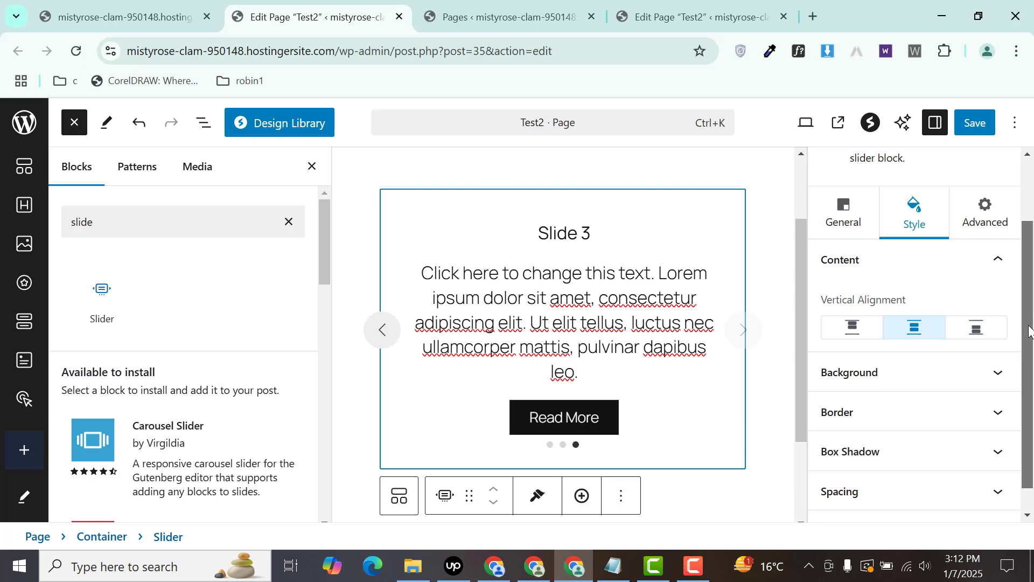
Look over the slider's background types, try a Solid border, and set the border style to None.
scroll(1029, 331, down, 1)
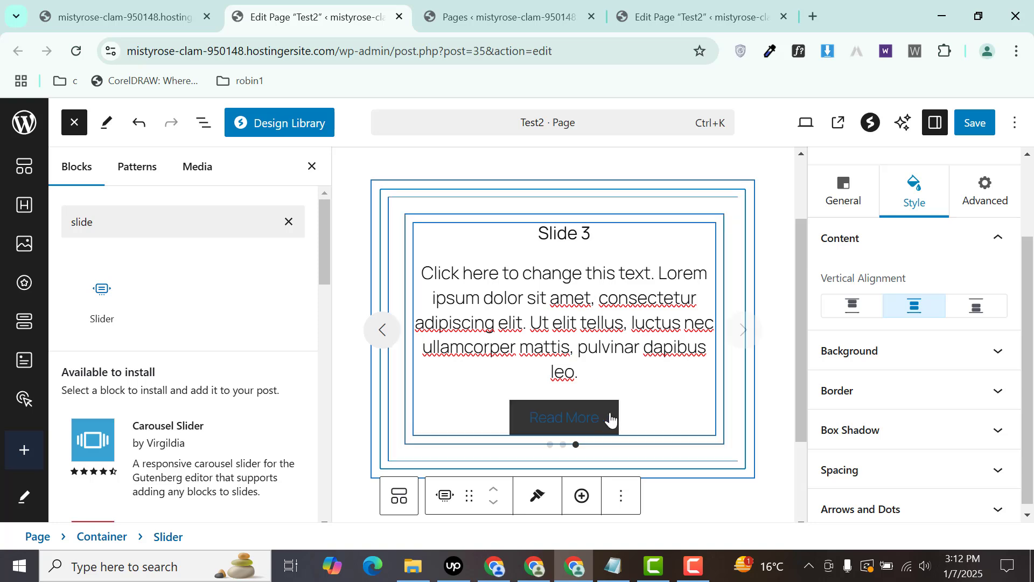
click(940, 358)
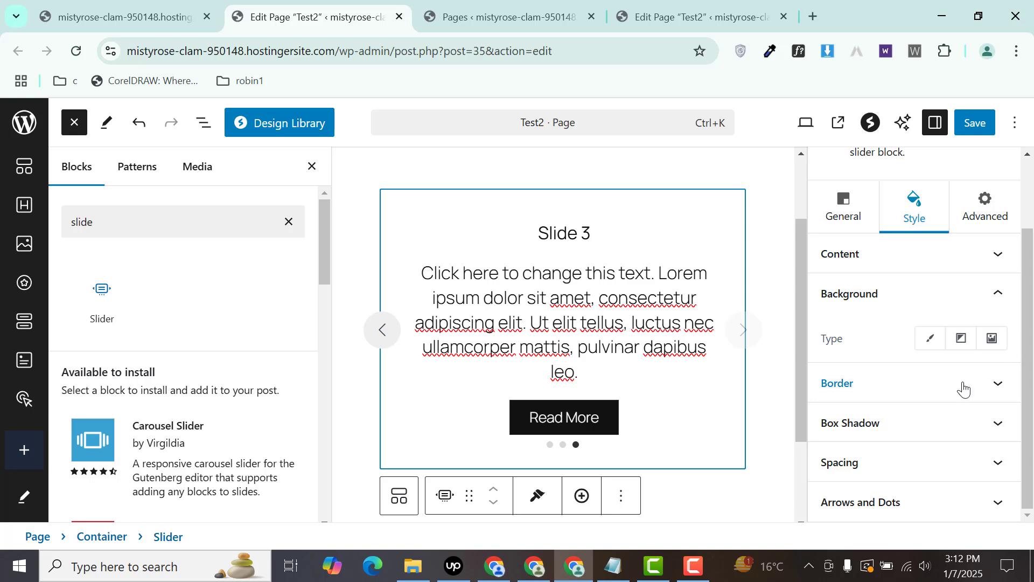
click(944, 391)
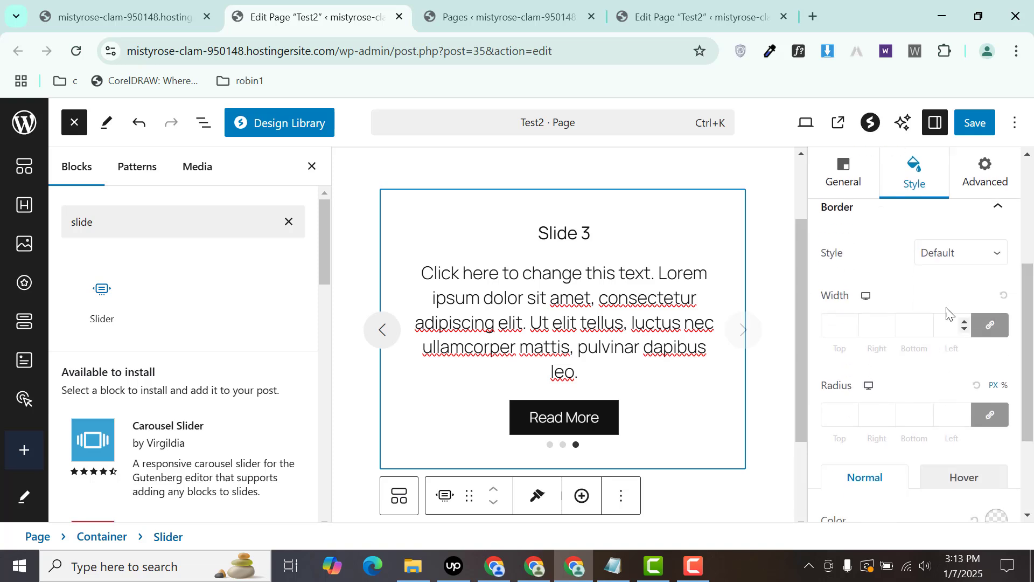
click(950, 252)
click(935, 319)
click(952, 253)
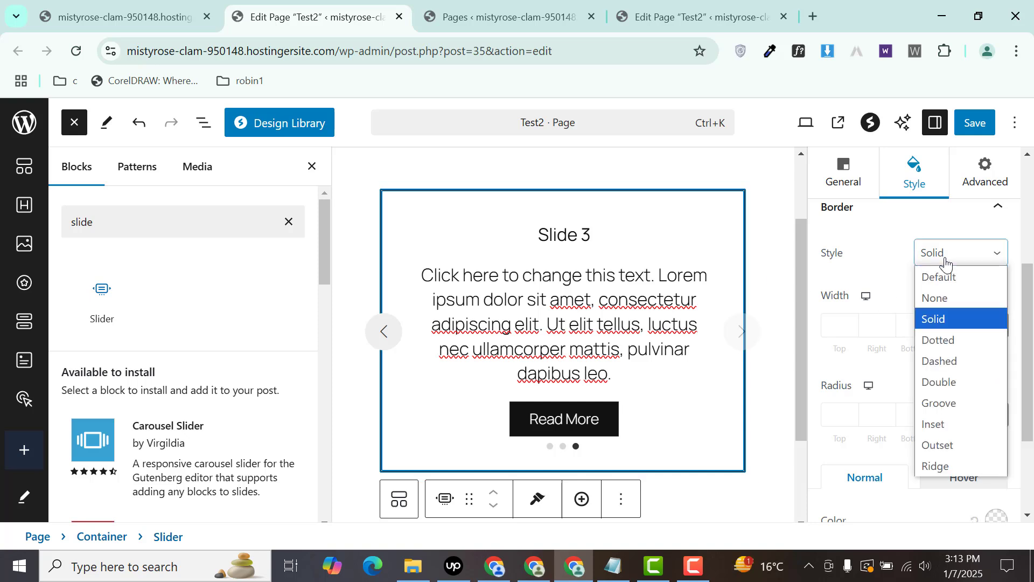
click(933, 296)
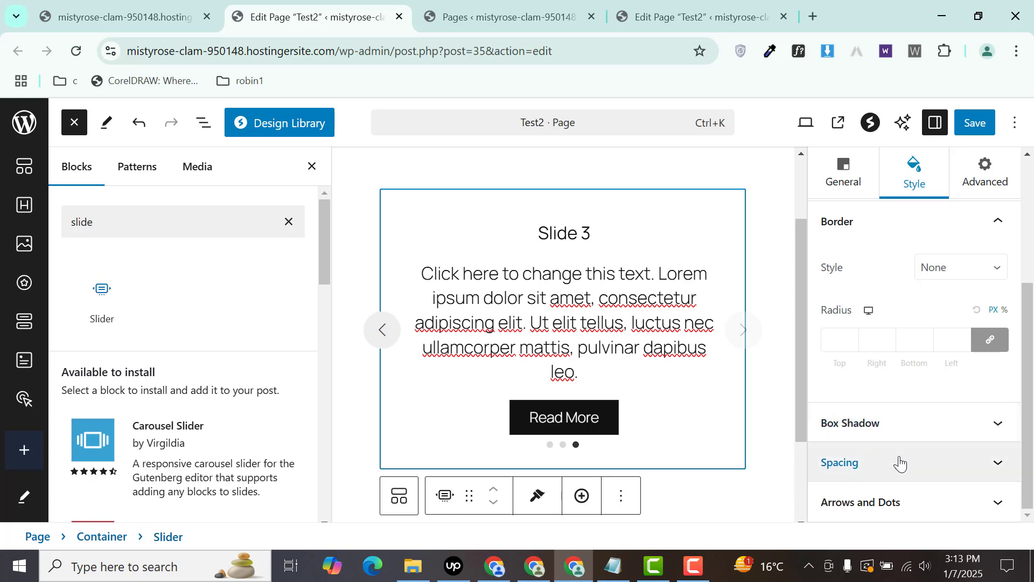
Review the slider's spacing settings, its arrows and dots style options, and its general autoplay settings.
click(884, 467)
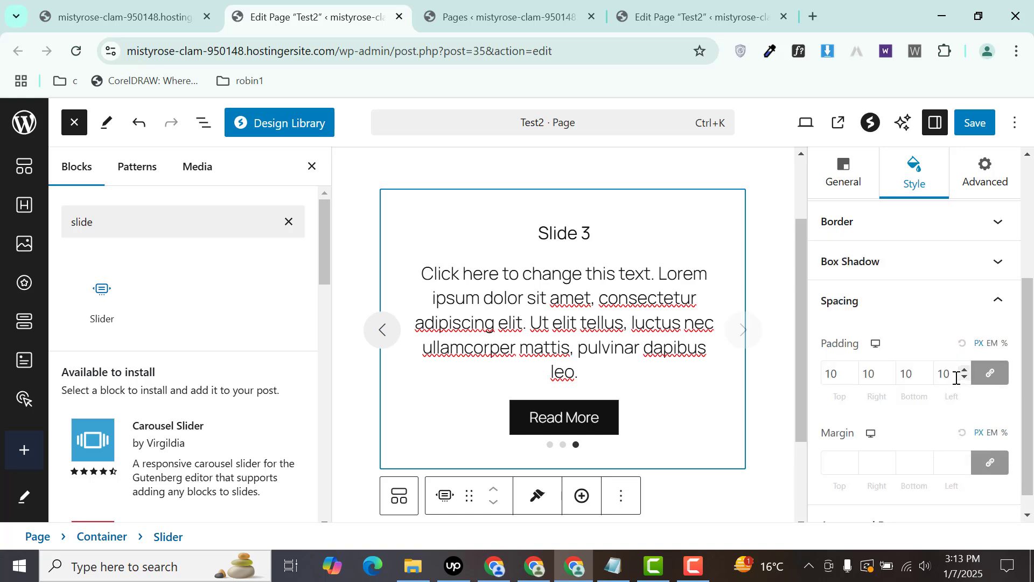
click(897, 306)
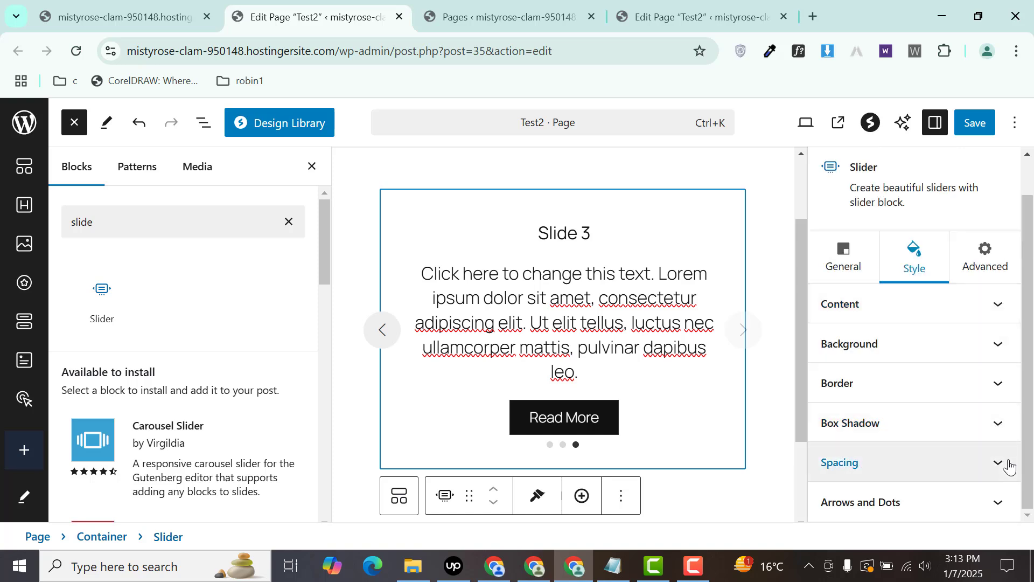
click(919, 506)
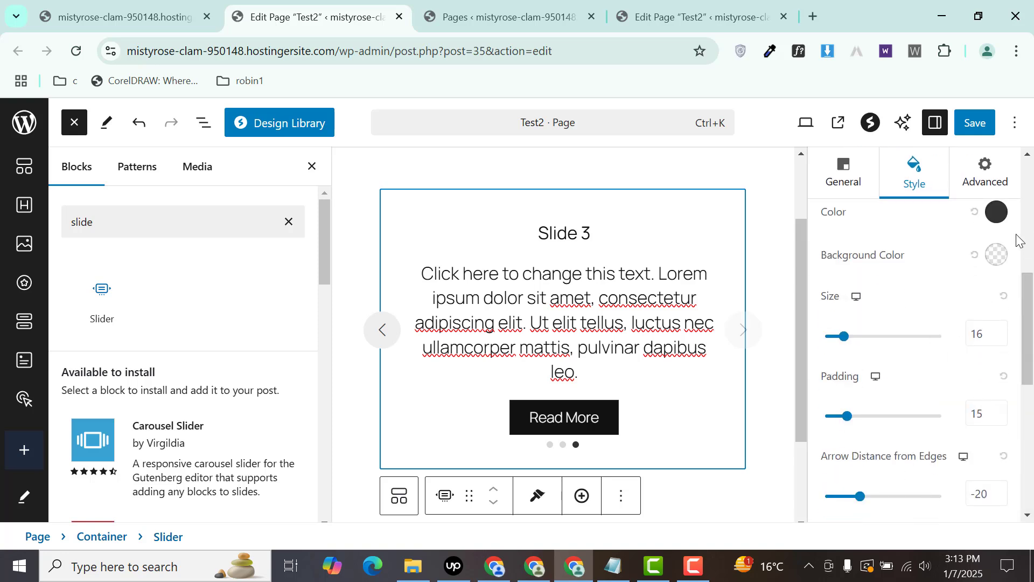
drag(1028, 336, 1027, 275)
scroll(1028, 274, down, 3)
scroll(892, 242, up, 5)
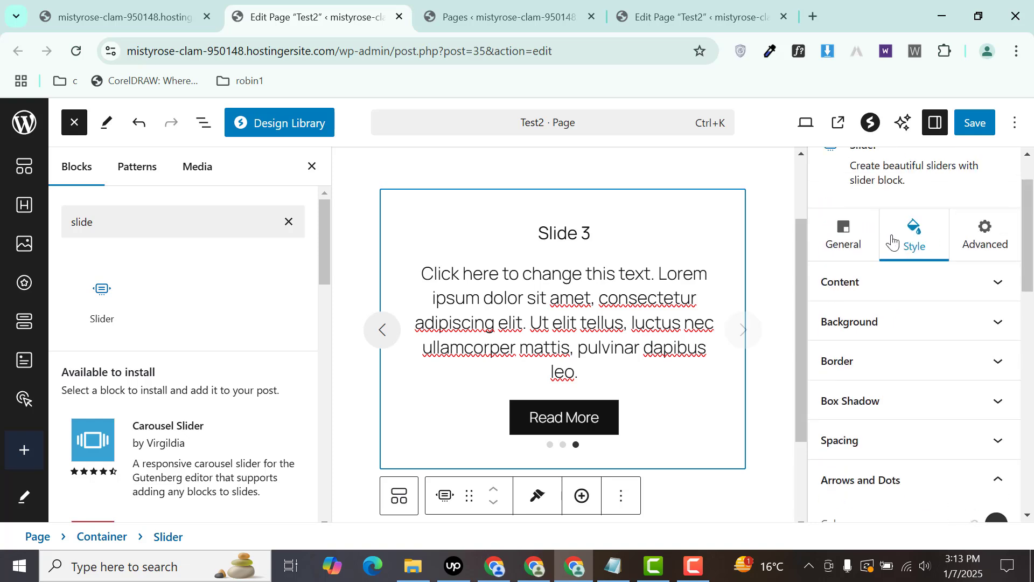
click(829, 242)
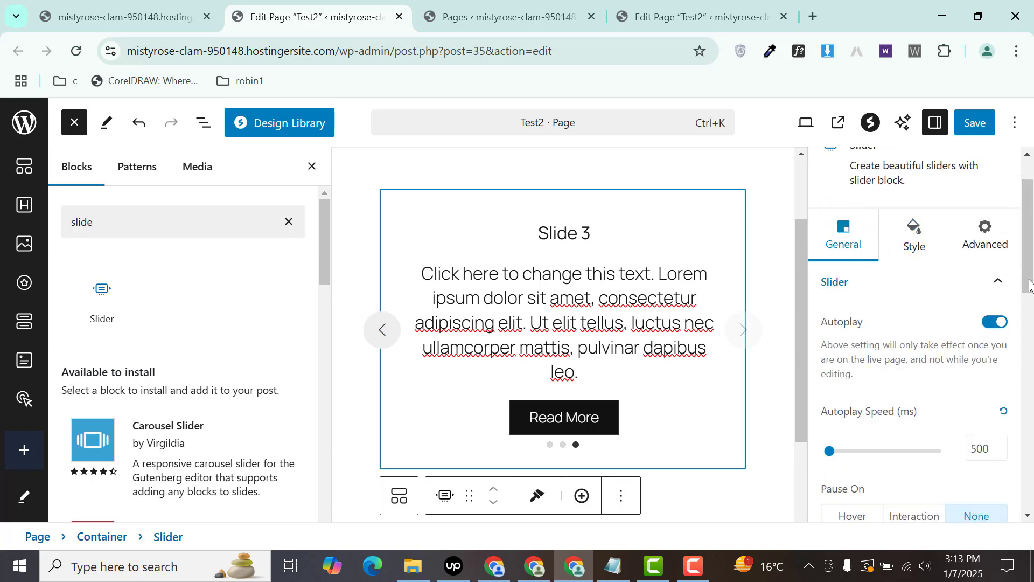
drag(1029, 286, 999, 211)
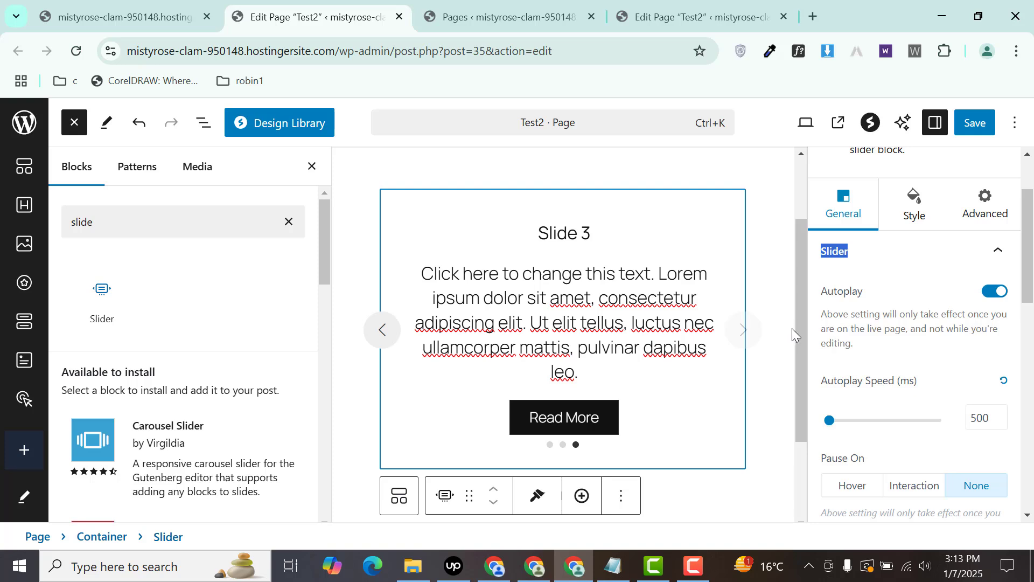
scroll(797, 335, up, 1)
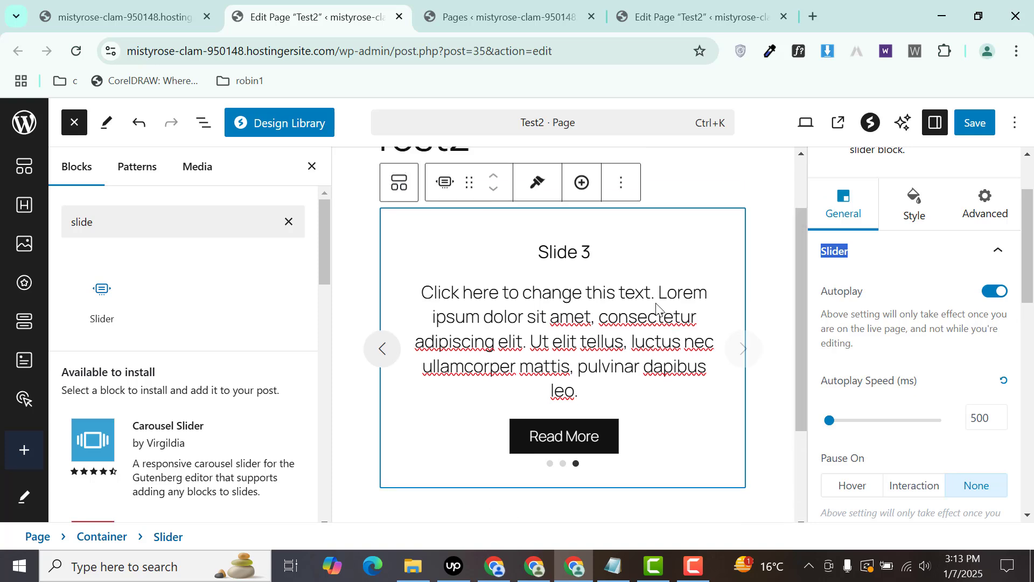
Go back to the slider's first slide and change its title to "My Slide1".
click(381, 350)
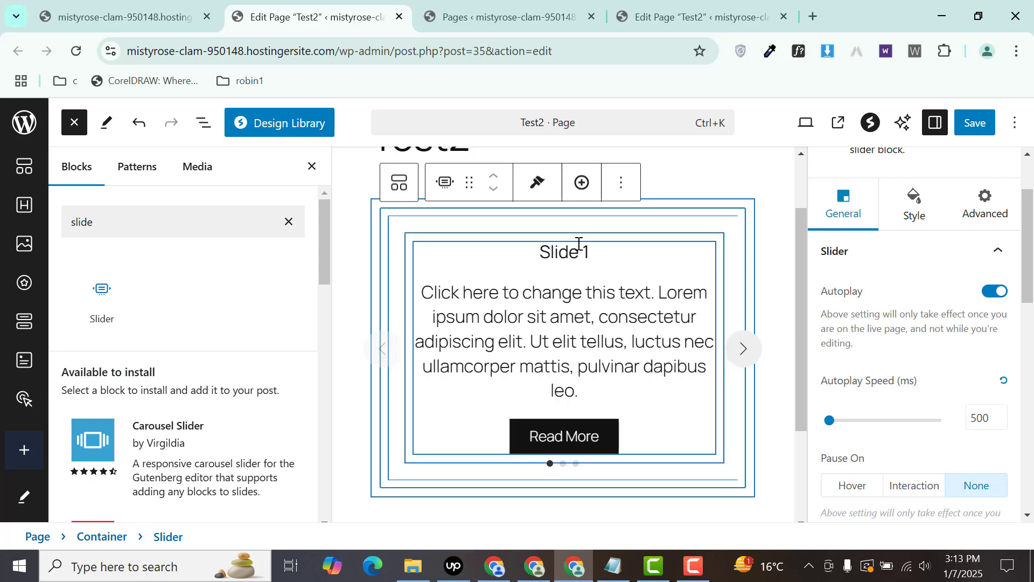
click(579, 247)
drag(601, 254, 540, 256)
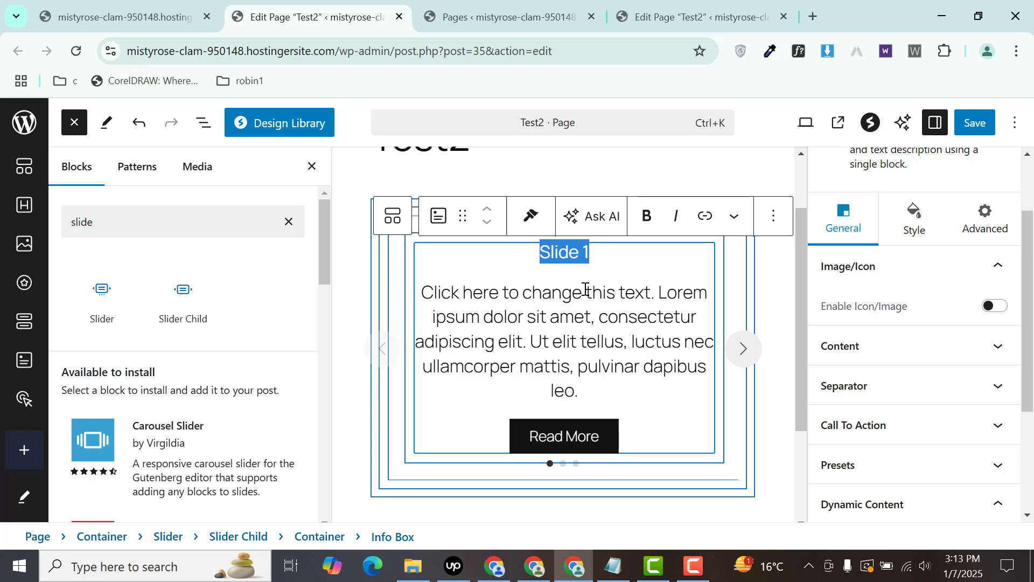
text(My F)
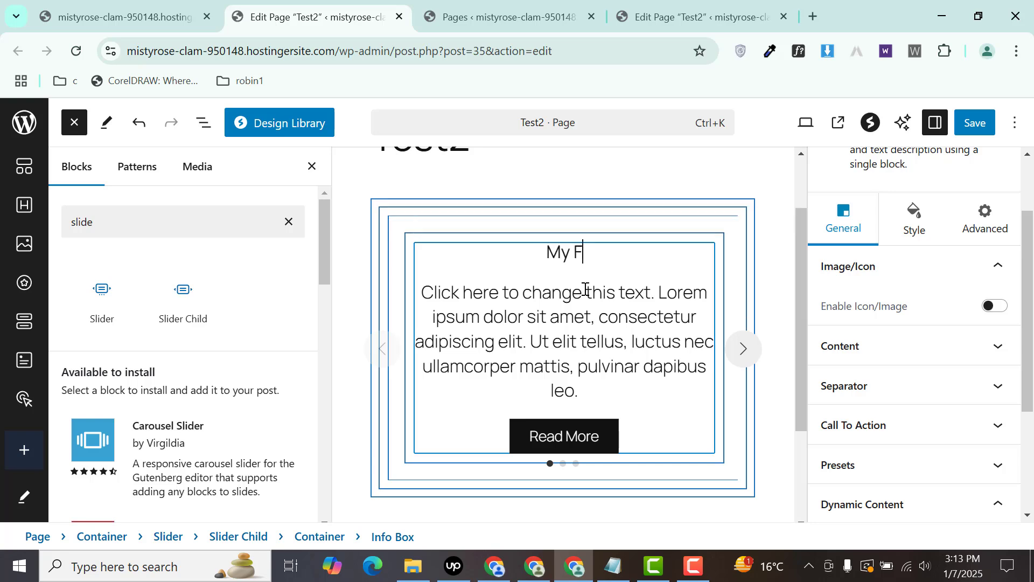
key(BackSpace)
text(Slide1)
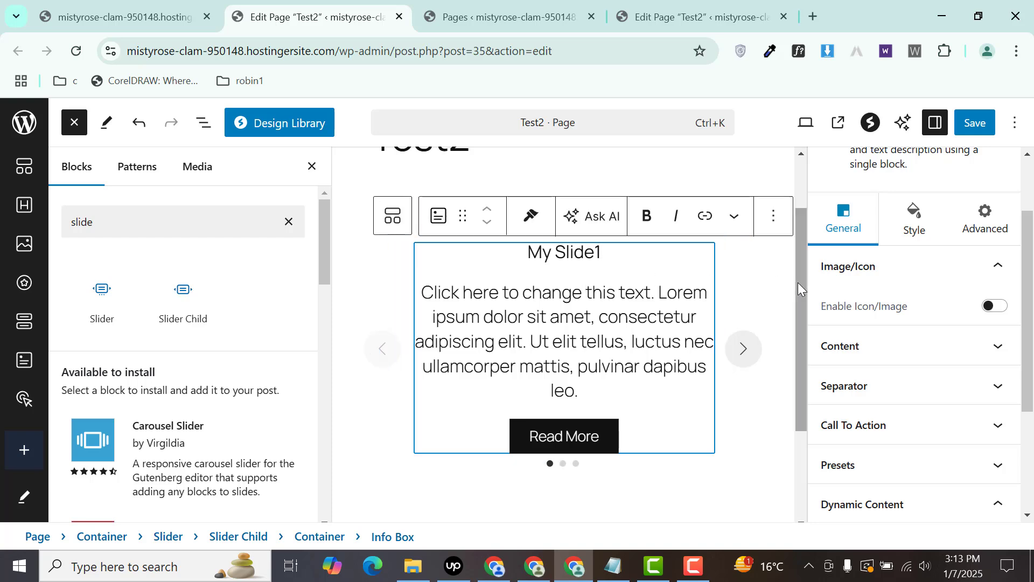
click(599, 315)
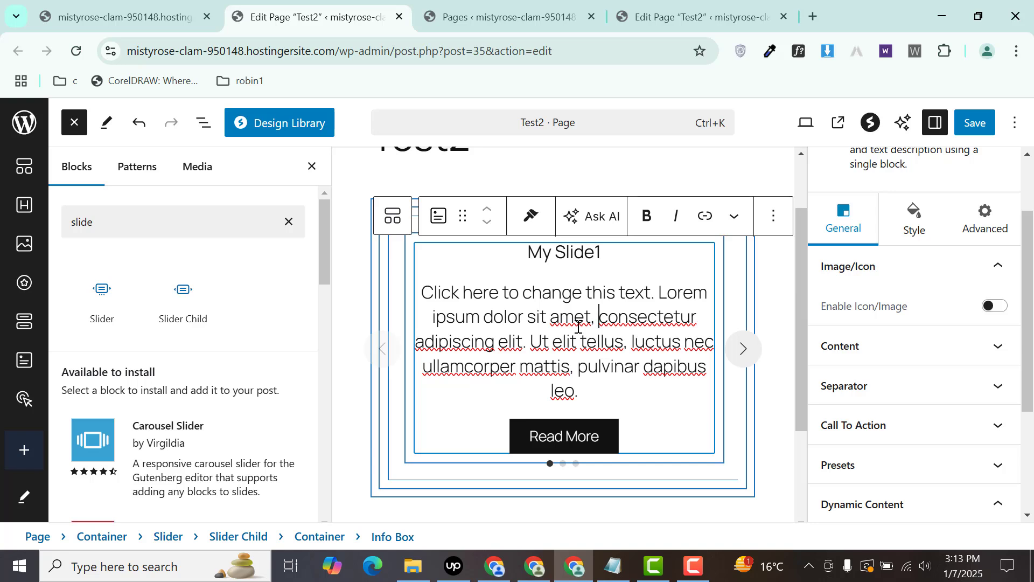
drag(526, 294, 572, 293)
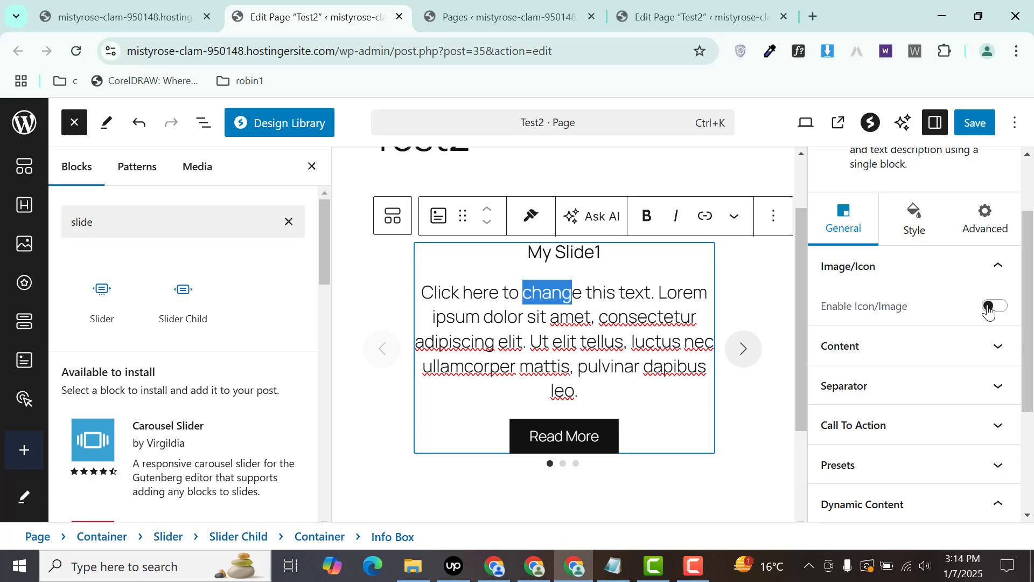
Enable the icon/image for the first slide's info box, try Image as the source, and switch back to Icon.
click(949, 311)
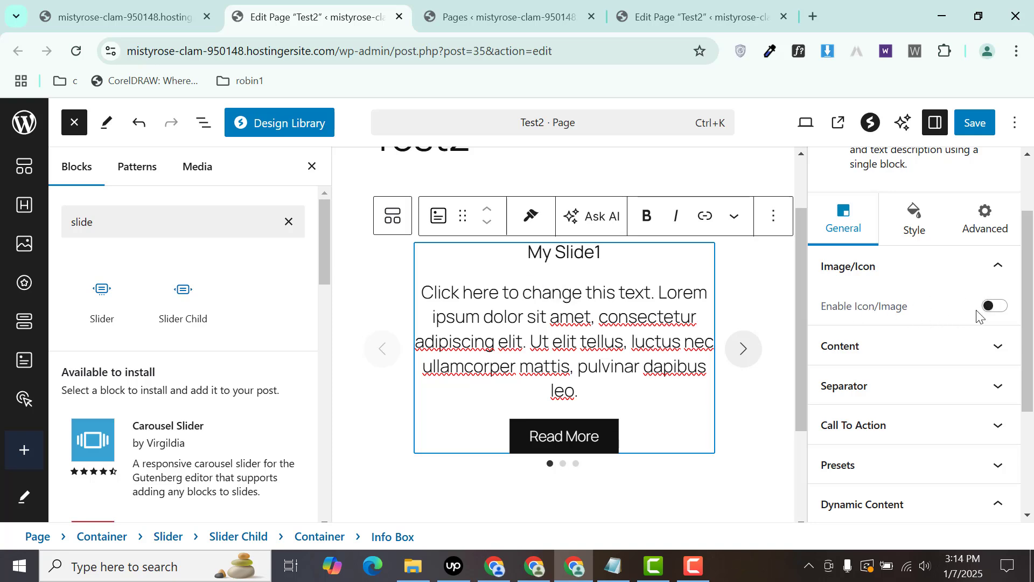
click(988, 308)
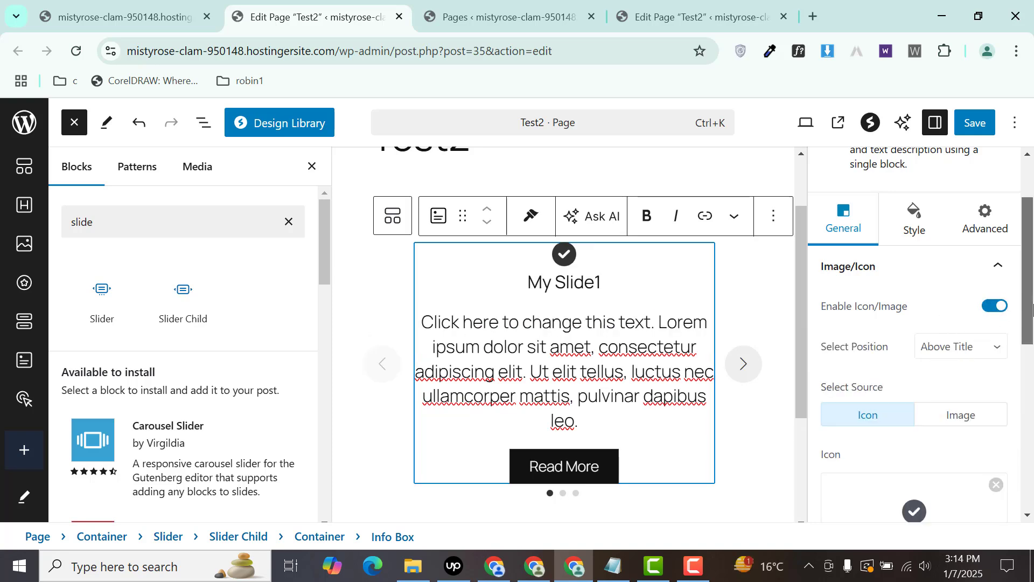
scroll(1010, 334, down, 3)
click(947, 285)
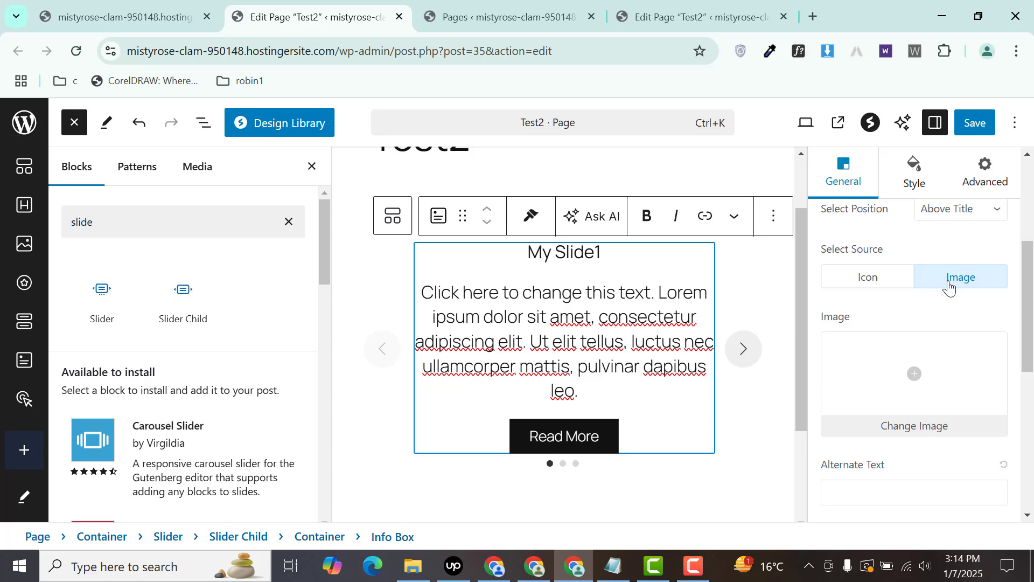
click(889, 285)
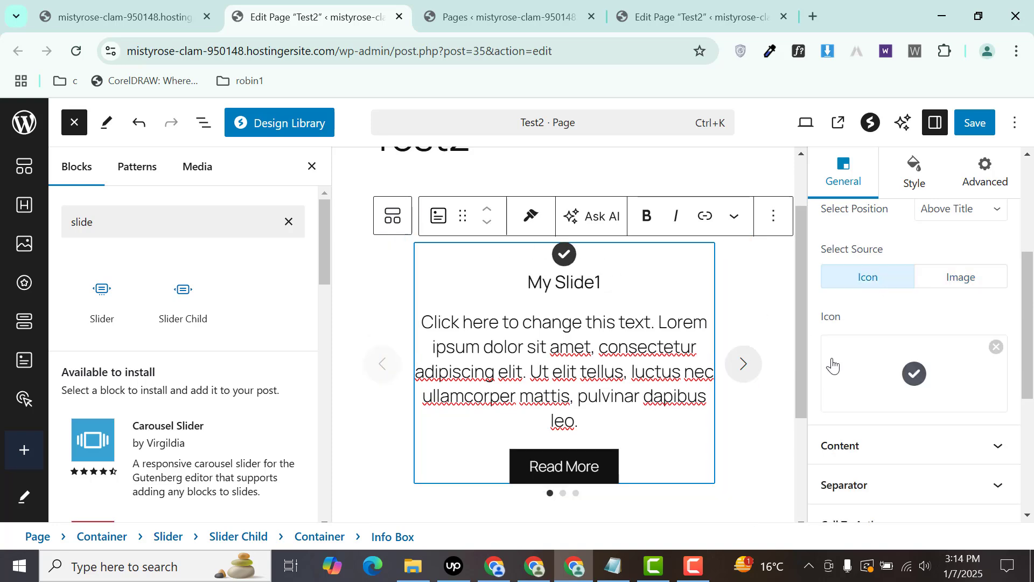
Replace the info box's check icon with the right-pointing circle chevron from the icon library.
click(914, 373)
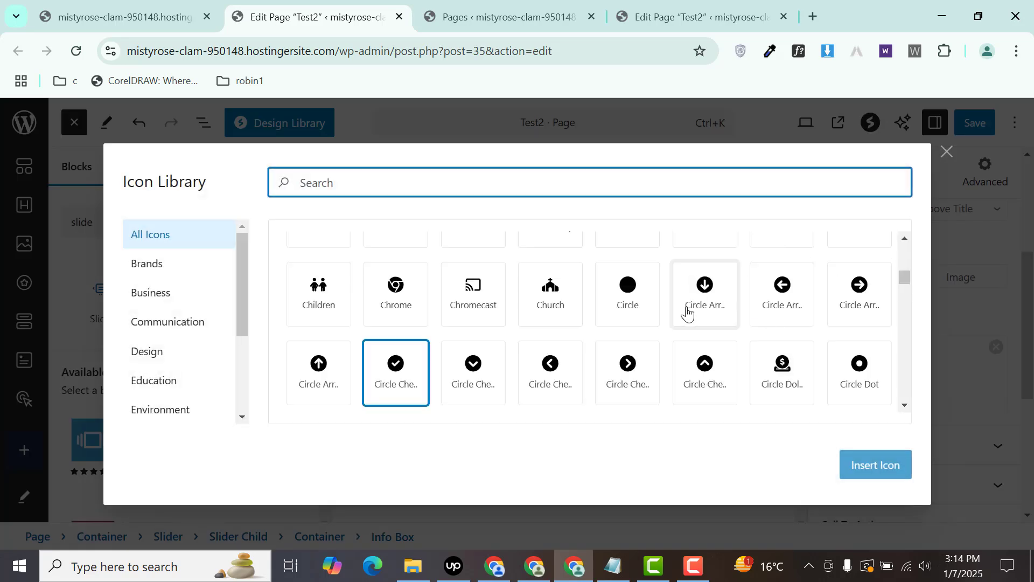
click(625, 369)
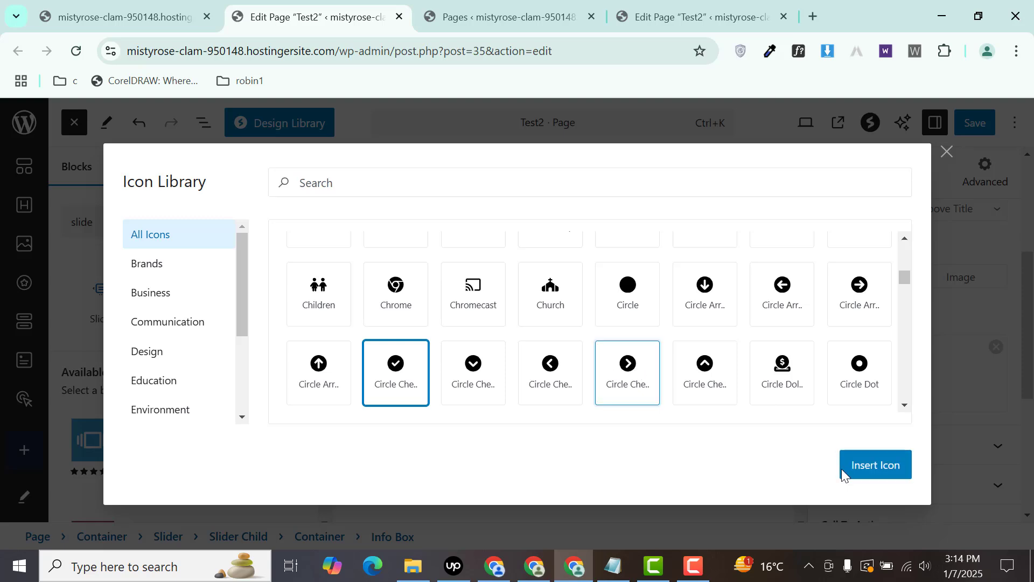
click(872, 478)
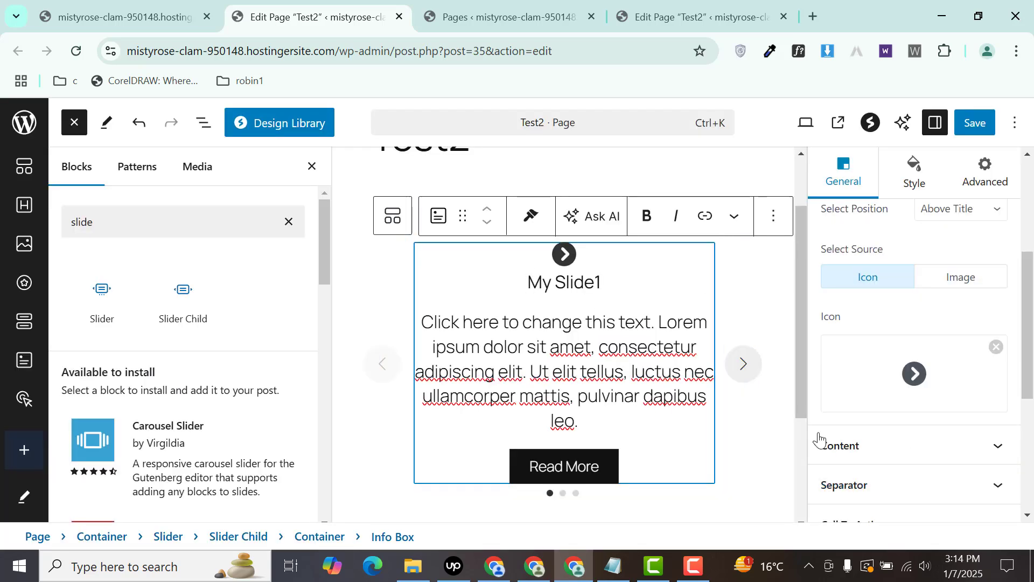
Switch the info box source to Image and insert US-FLAG-IMAGES.jpg from the media library.
click(949, 279)
click(903, 354)
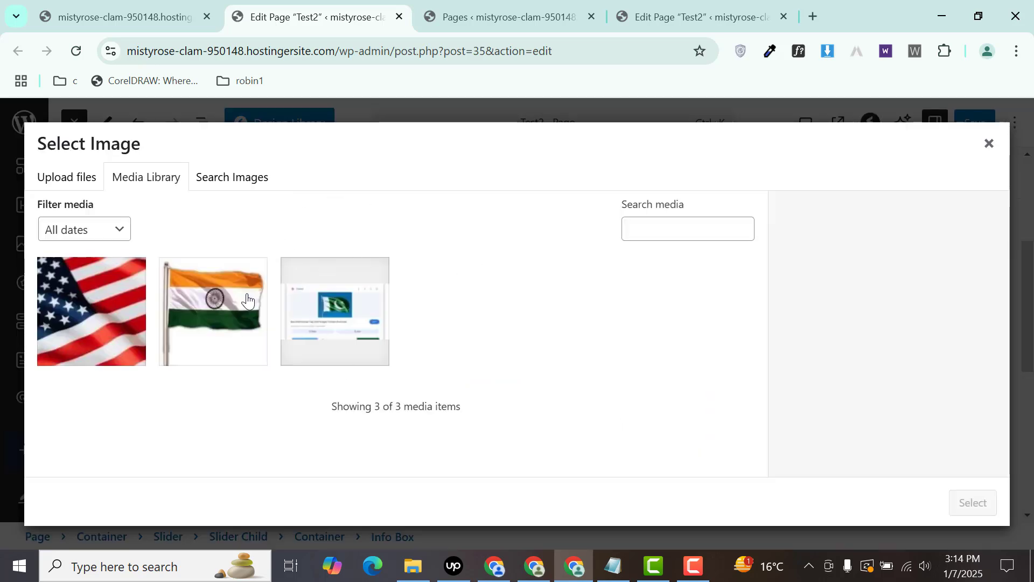
click(111, 324)
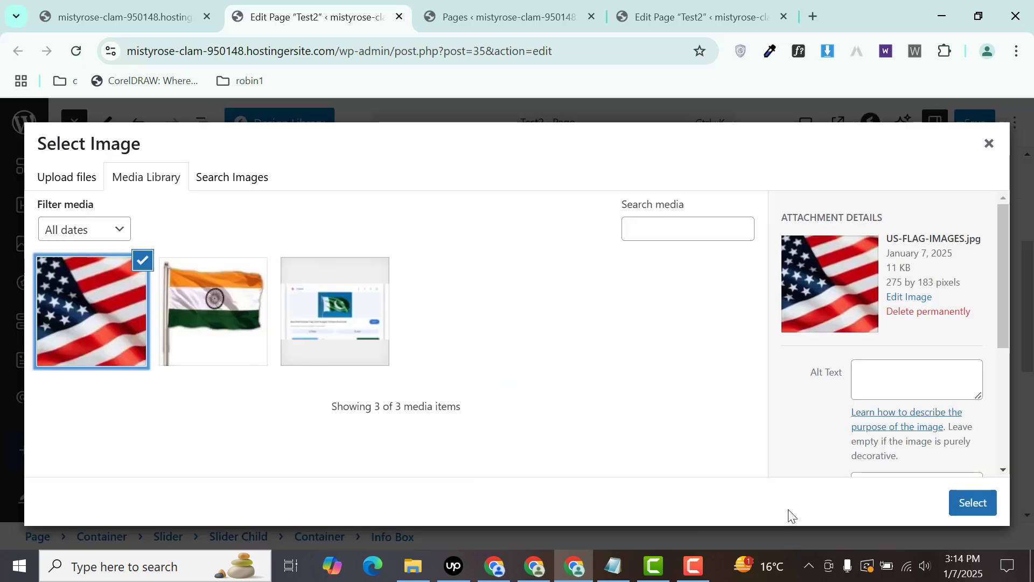
click(962, 509)
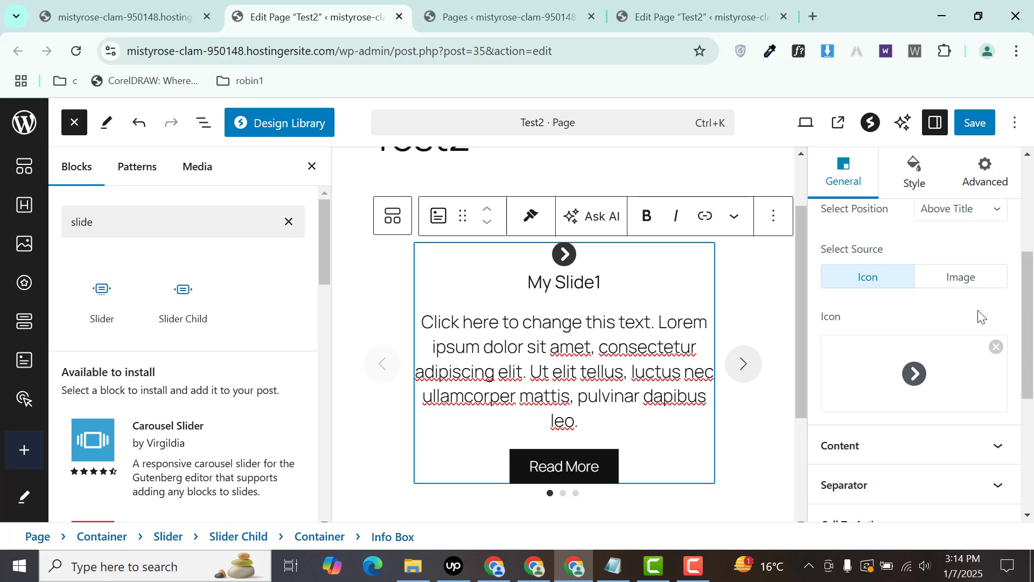
Remove the info box's icon, set the source to Image, and remove the flag image.
click(996, 347)
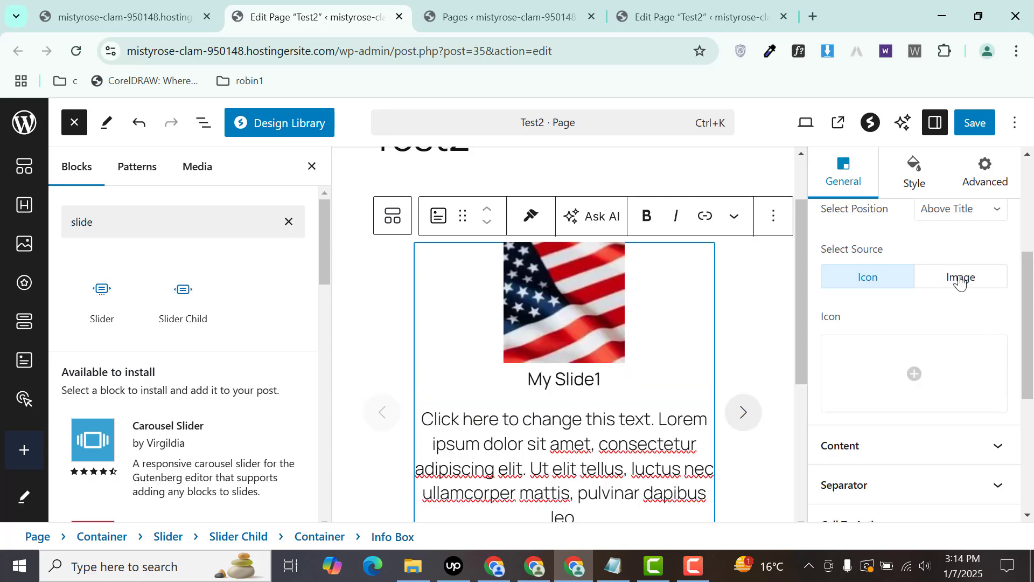
click(955, 275)
click(994, 347)
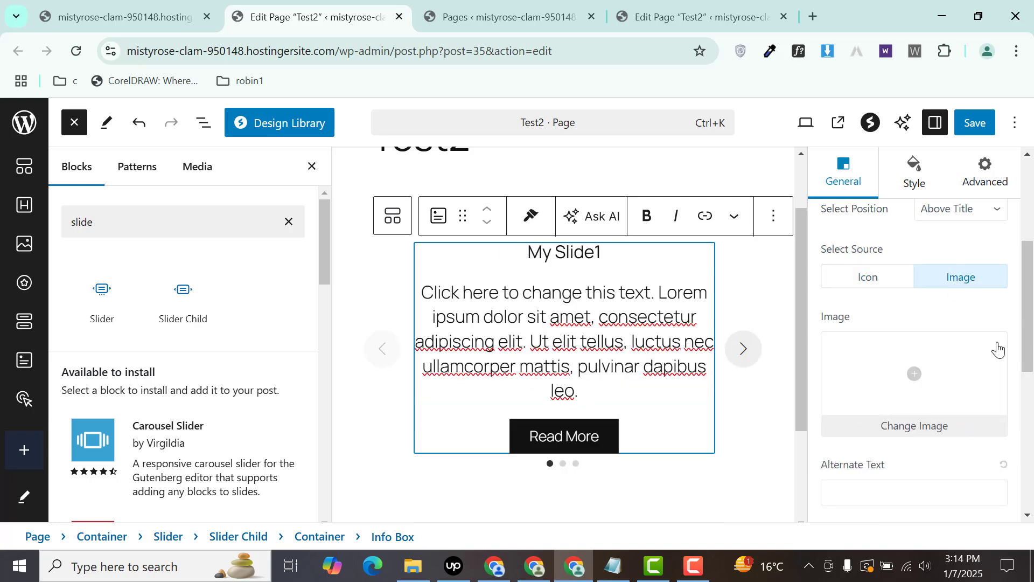
In the info box's content settings, try right alignment, restore center alignment, and enable the prefix.
scroll(1032, 447, down, 4)
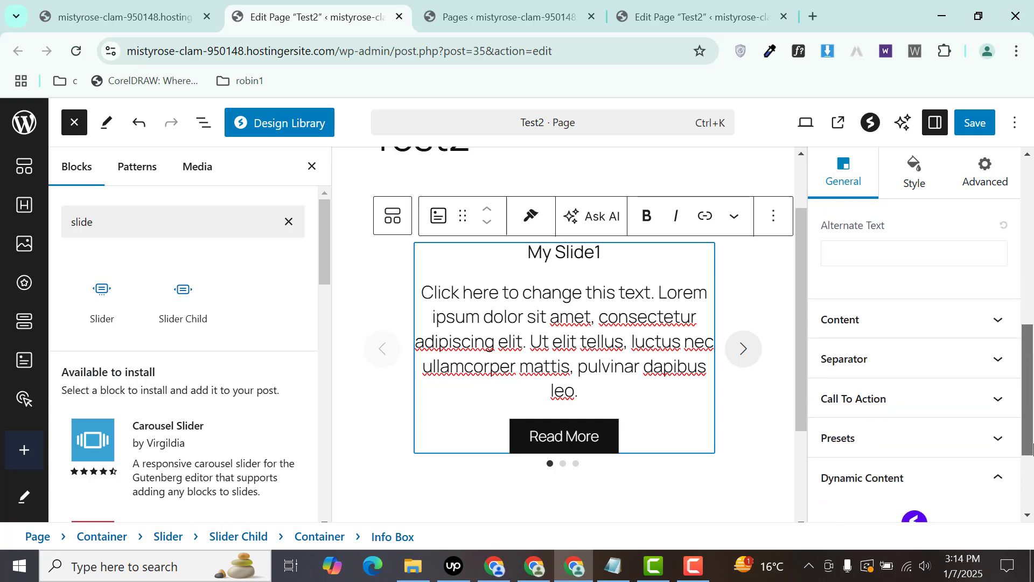
scroll(875, 372, up, 2)
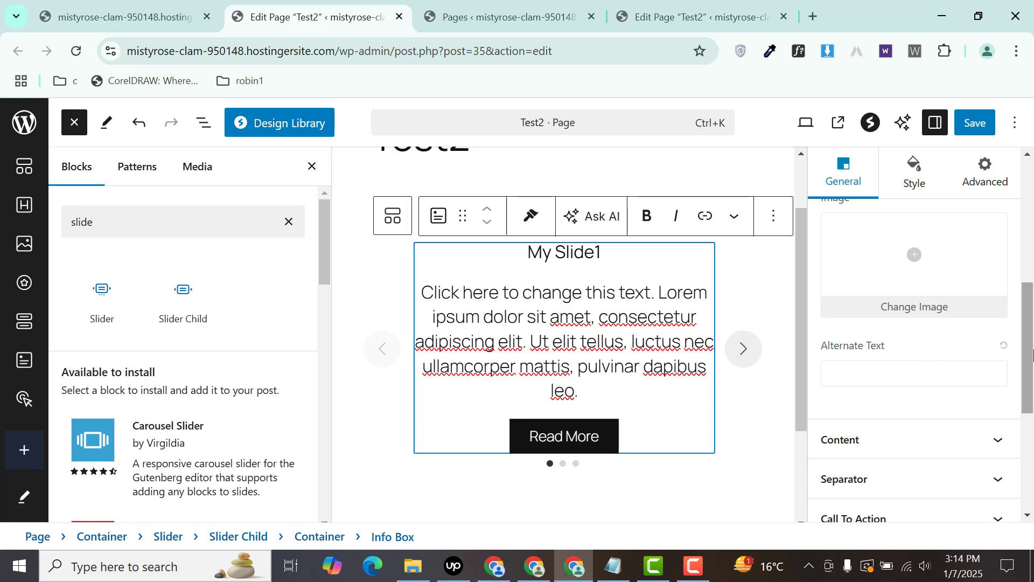
scroll(1033, 355, down, 4)
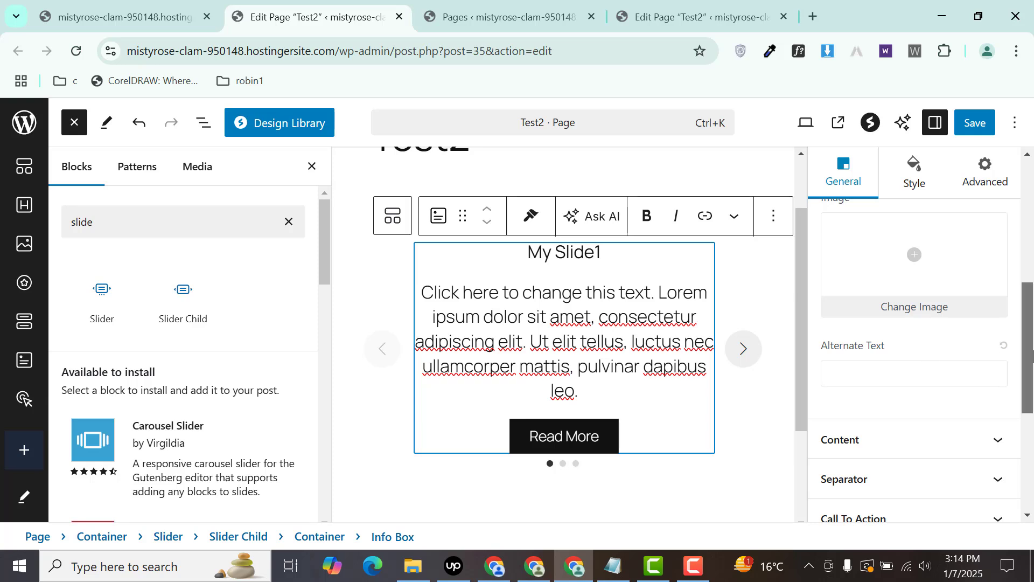
click(903, 260)
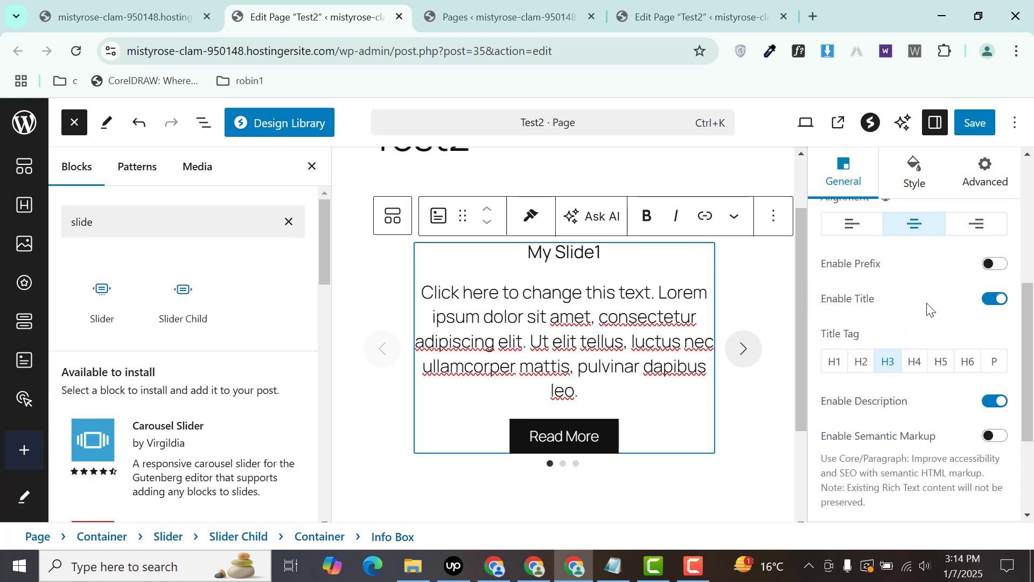
scroll(1028, 305, up, 2)
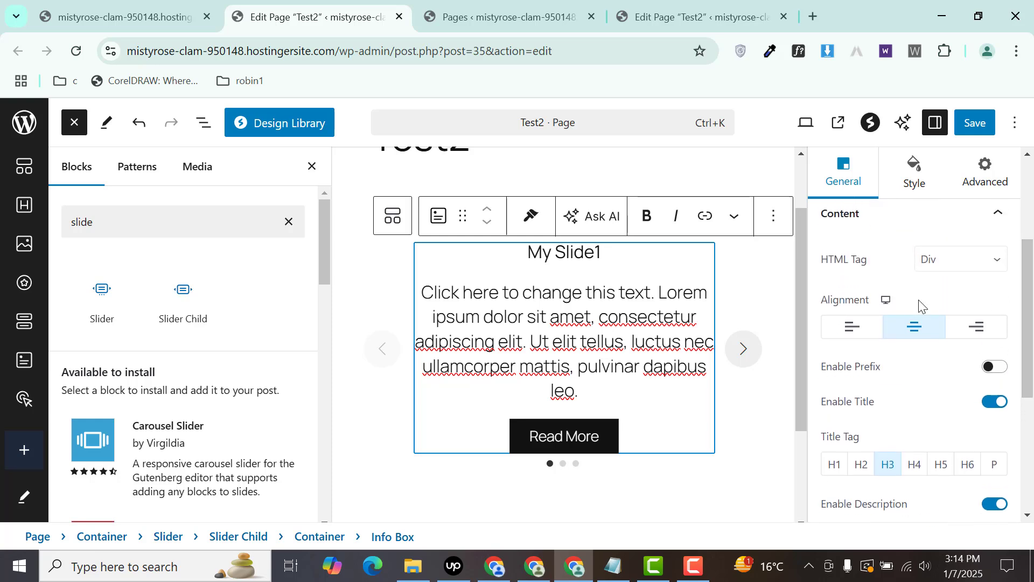
click(963, 334)
click(914, 328)
click(992, 368)
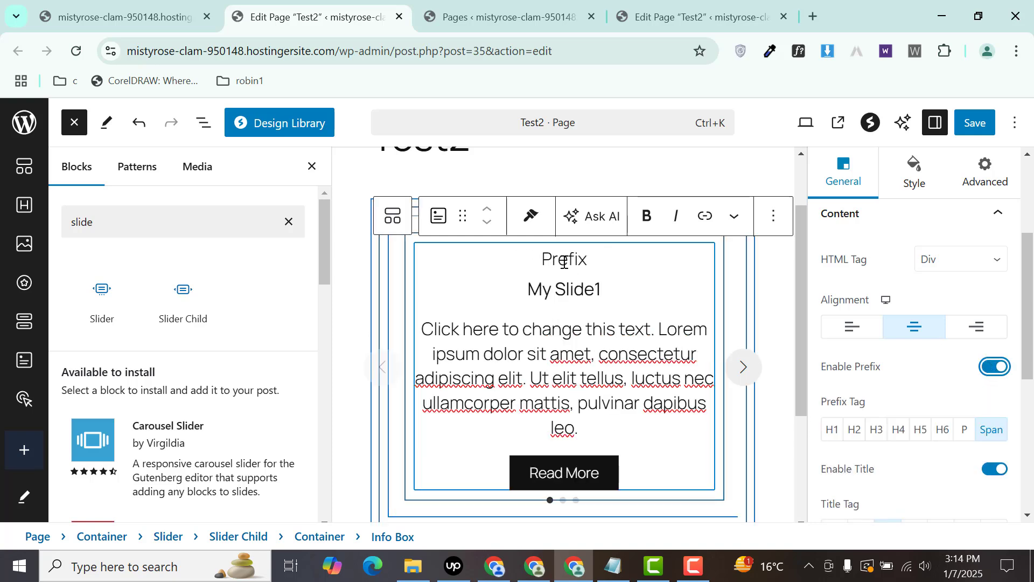
Try the H1 and H2 tags for the slide's title and restore the H3 tag.
drag(1029, 331, 1024, 371)
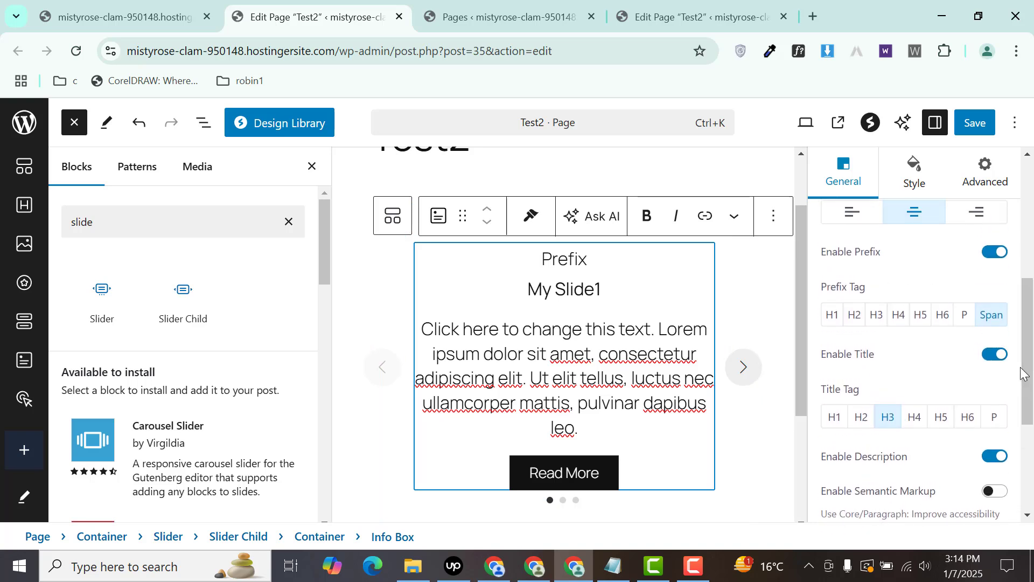
click(861, 416)
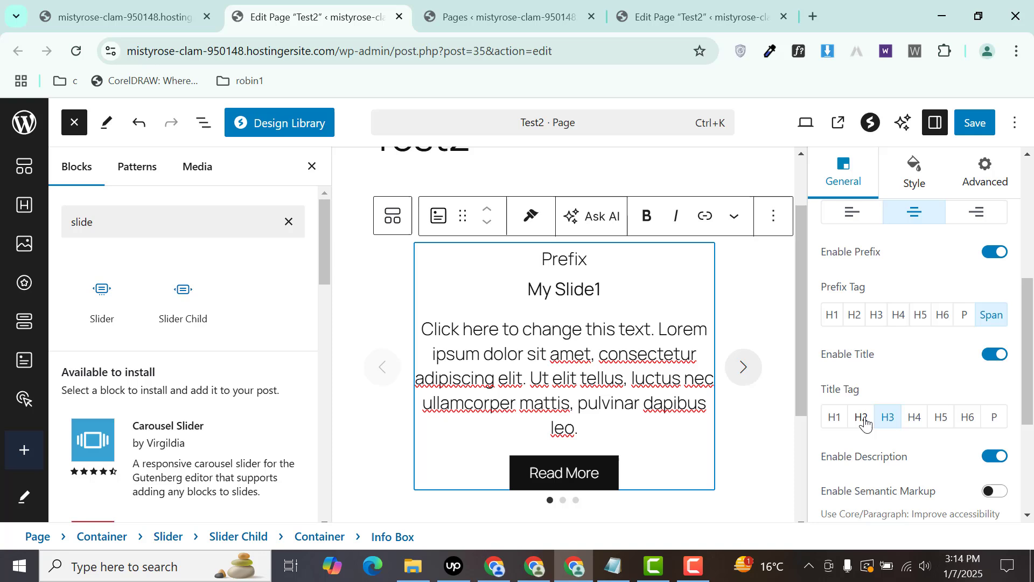
click(833, 418)
click(860, 418)
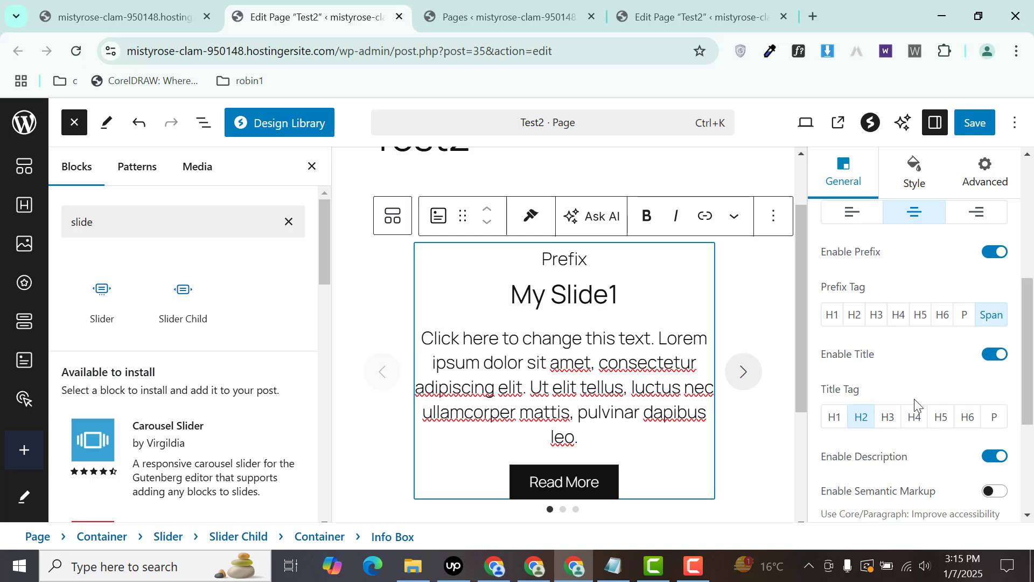
click(887, 417)
scroll(887, 419, down, 2)
scroll(910, 415, down, 2)
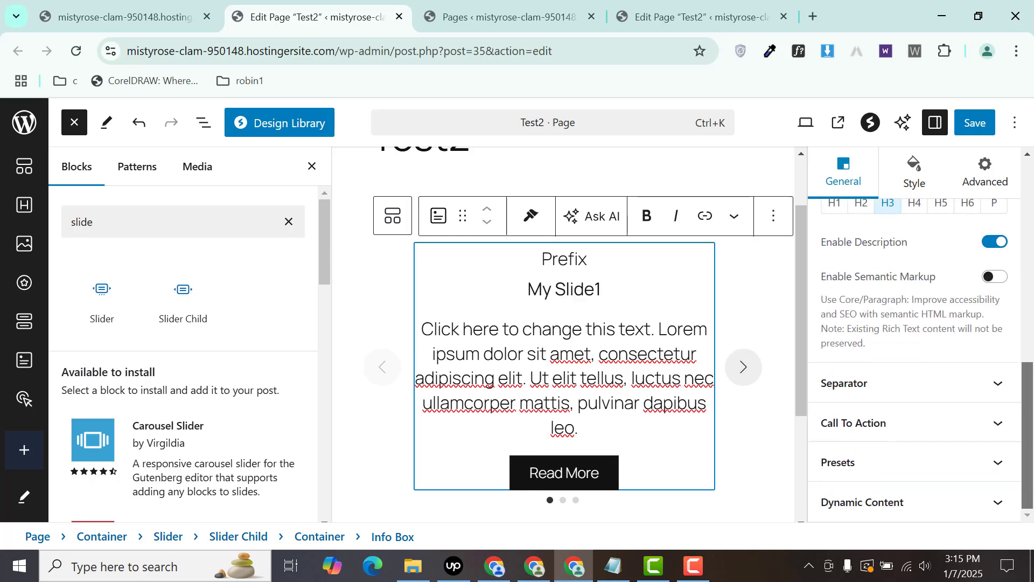
Try the Solid separator style in the slide's info box and restore the style to None.
click(895, 383)
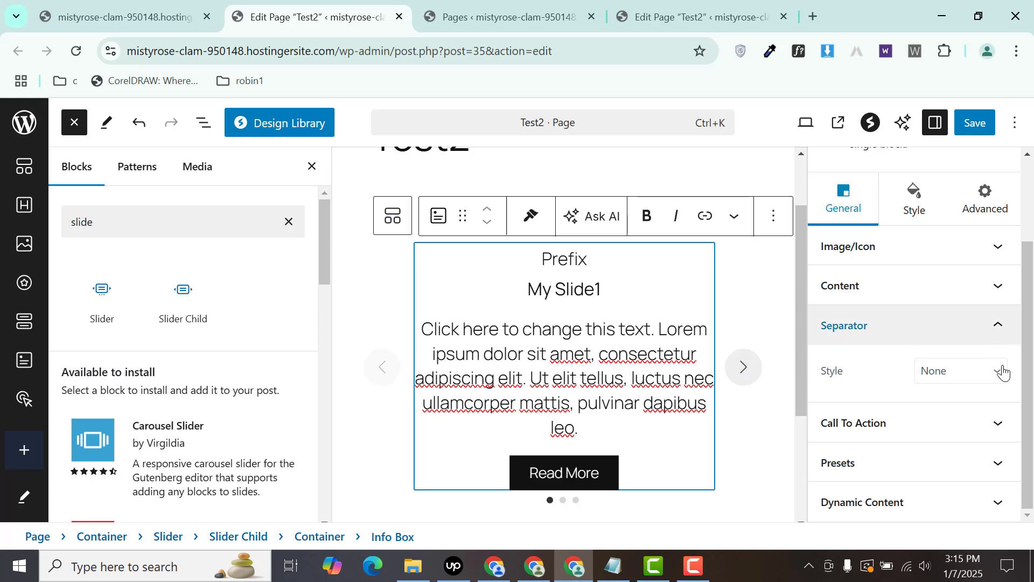
click(937, 374)
click(967, 418)
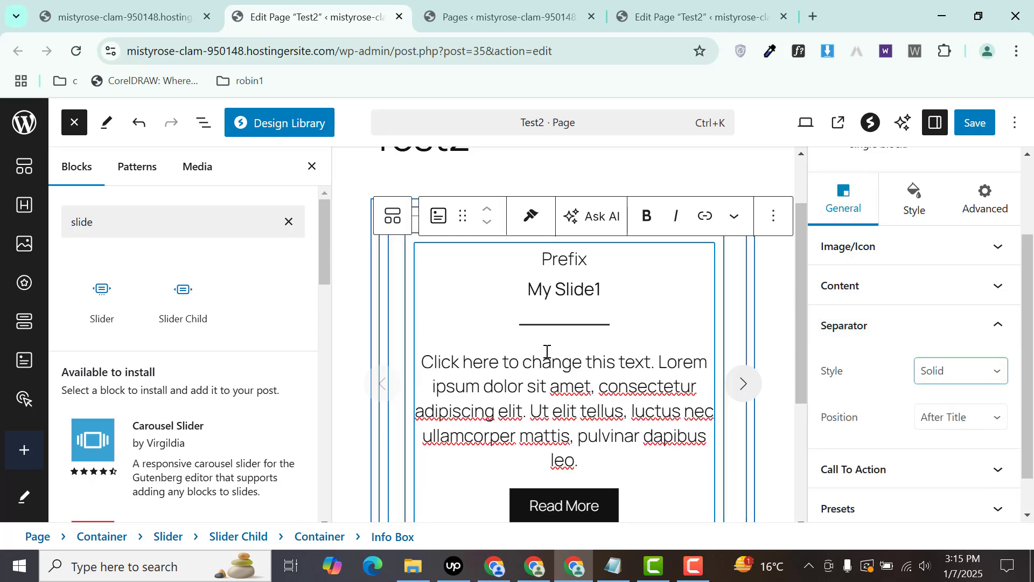
click(980, 372)
click(936, 396)
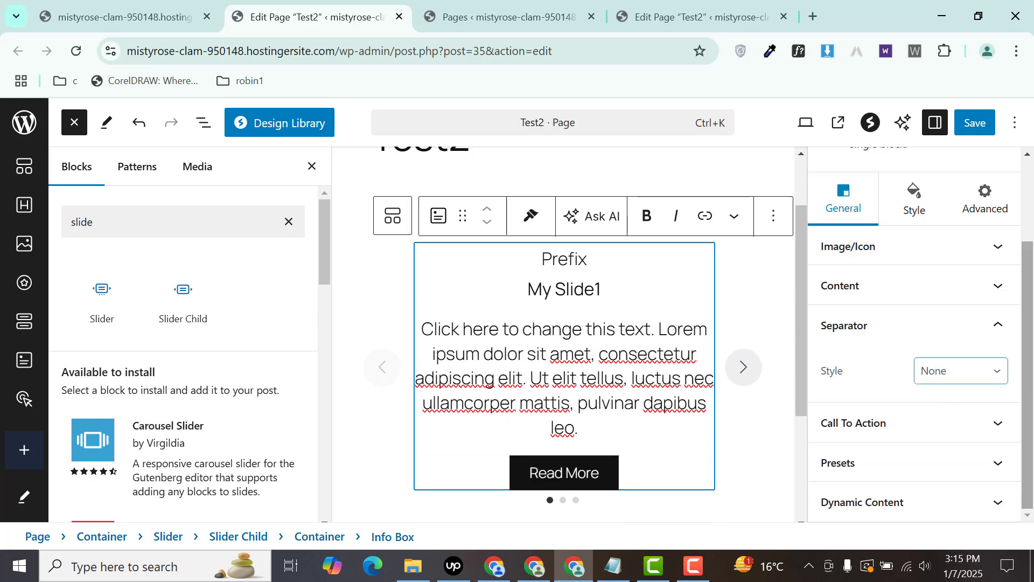
Apply the filled, pill-shaped button preset to the info box's call to action.
click(890, 423)
scroll(894, 344, down, 1)
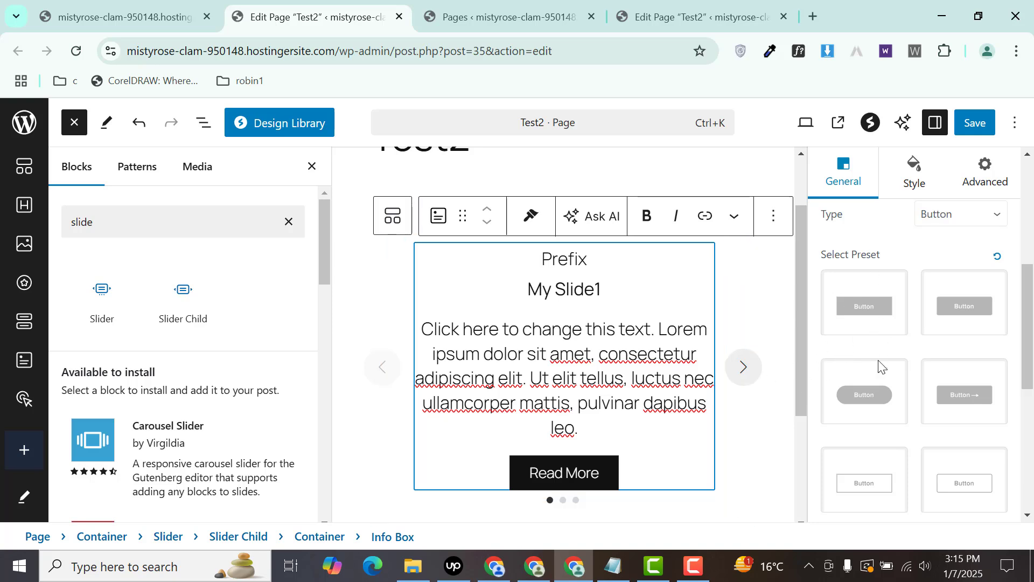
click(863, 394)
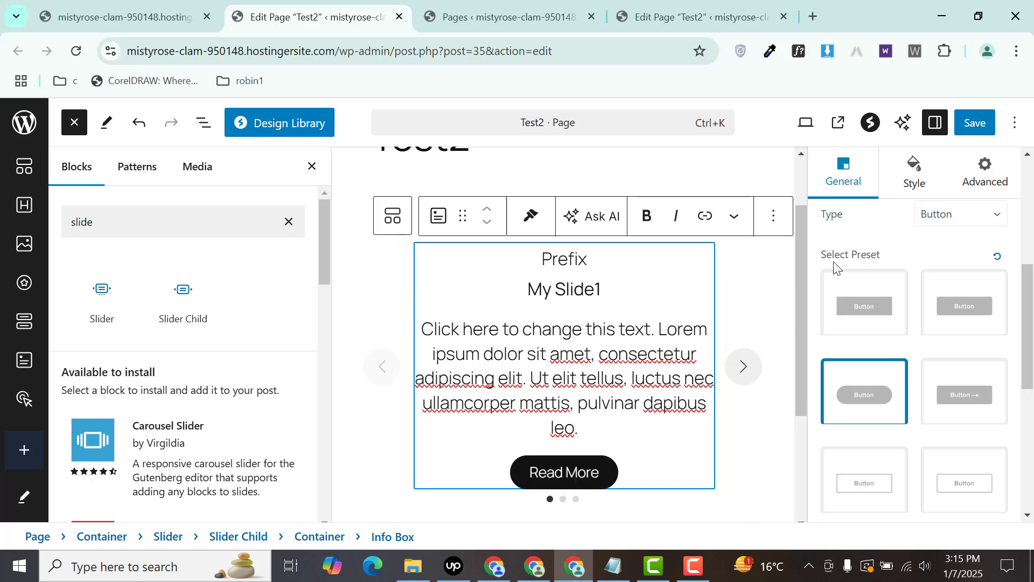
scroll(1023, 322, up, 2)
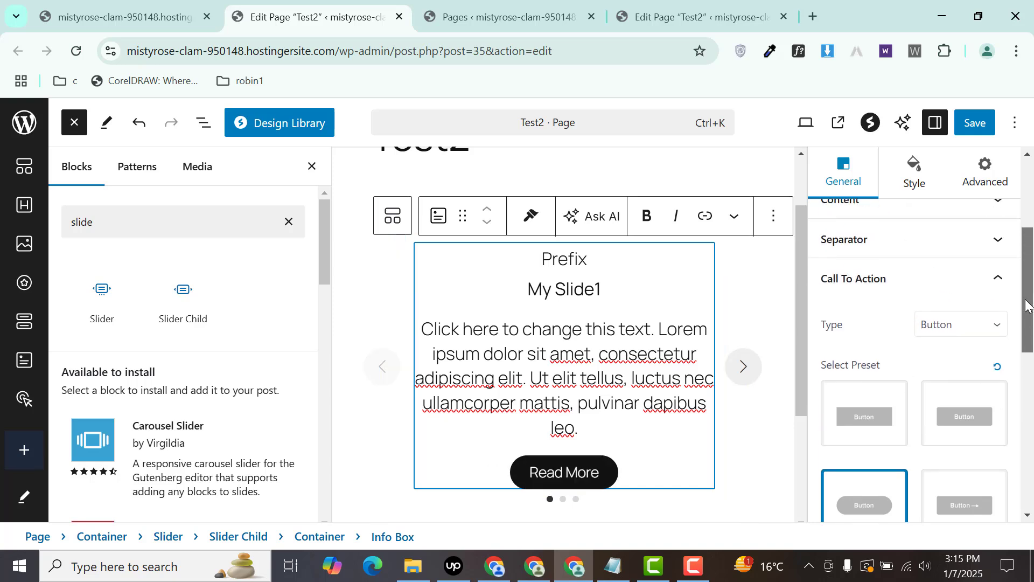
click(884, 294)
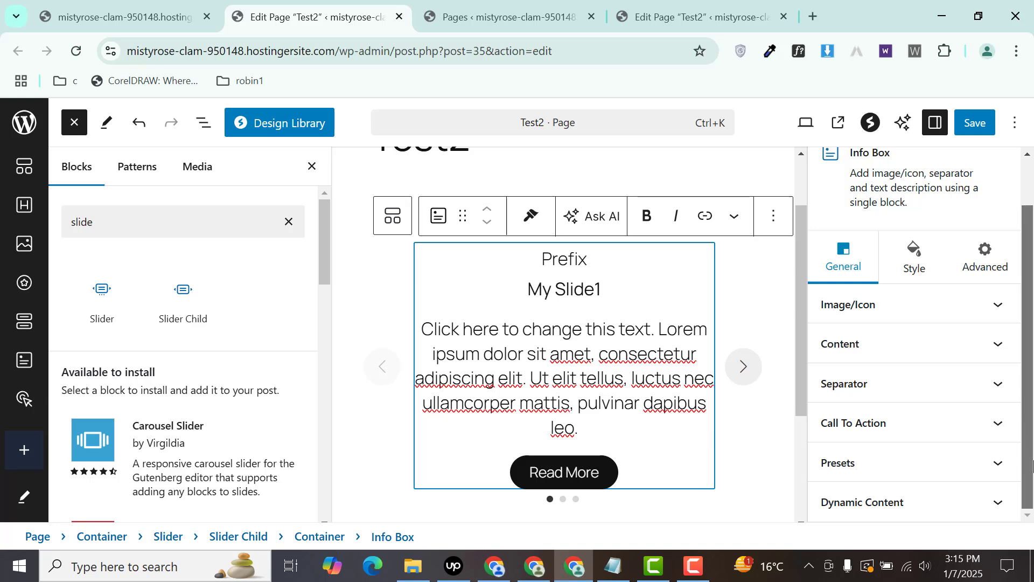
Examine the Read More button's icon, link and new-window options in the call-to-action settings.
click(556, 478)
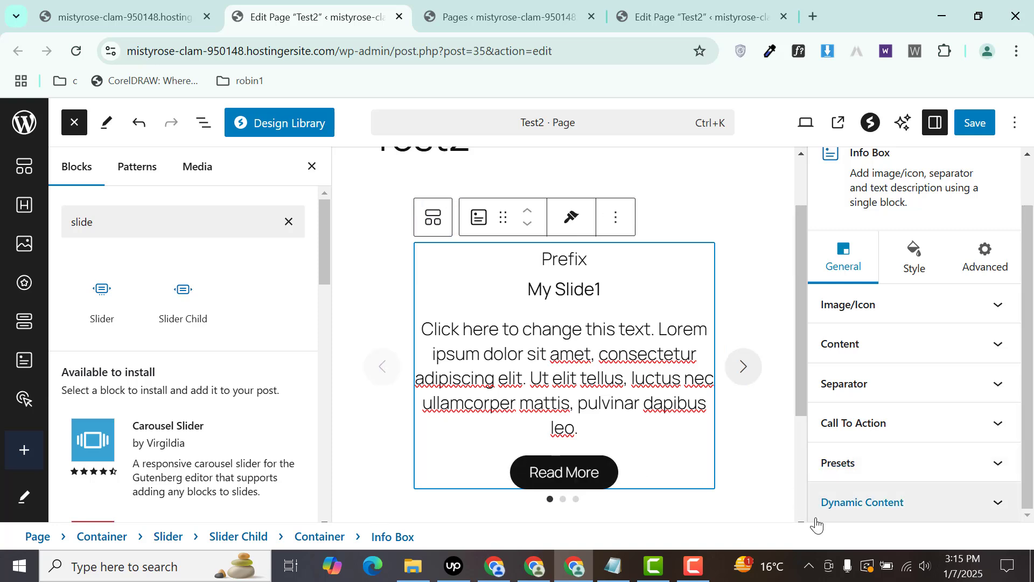
click(918, 423)
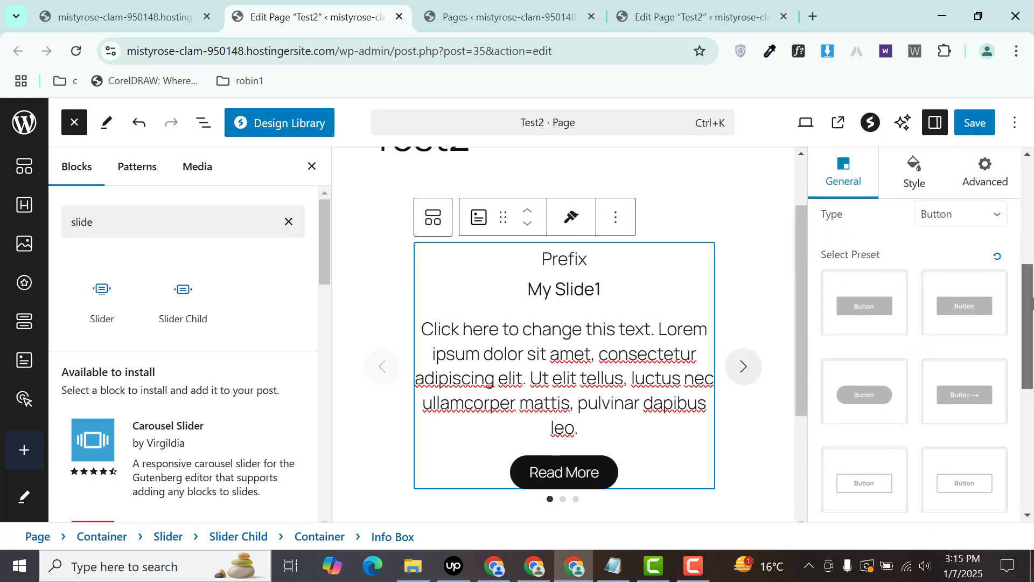
scroll(1031, 423, down, 2)
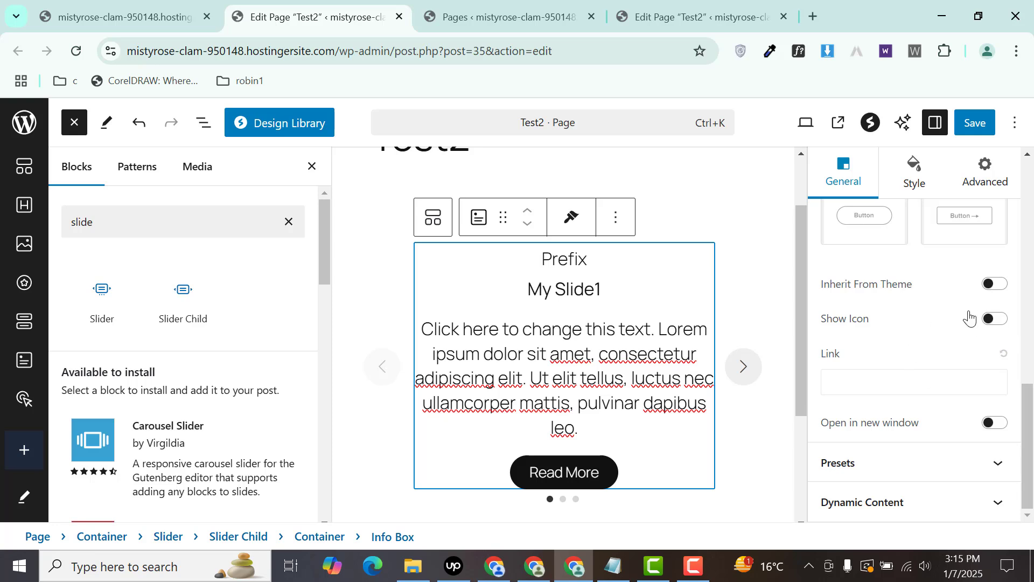
click(898, 382)
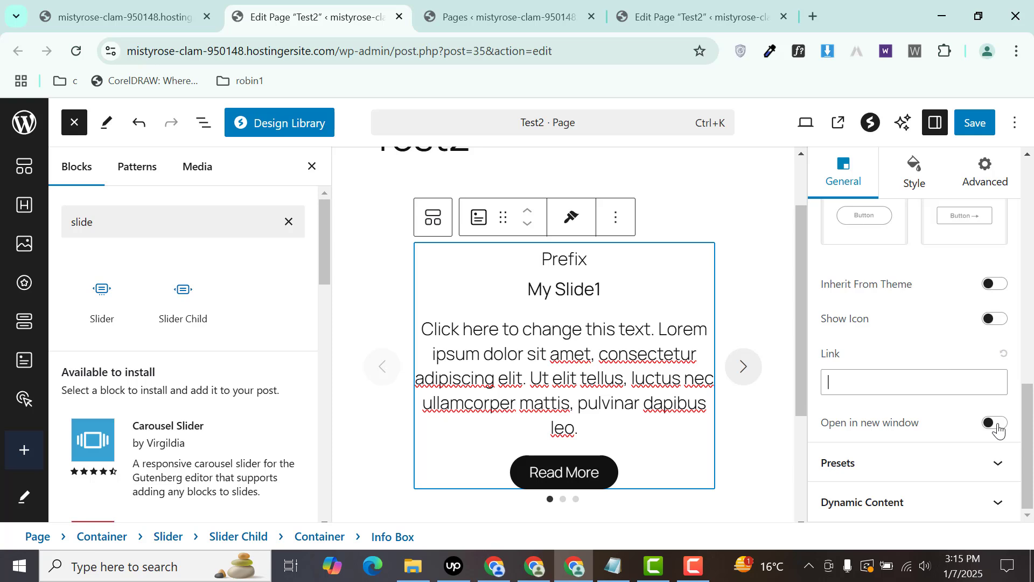
scroll(1010, 304, up, 5)
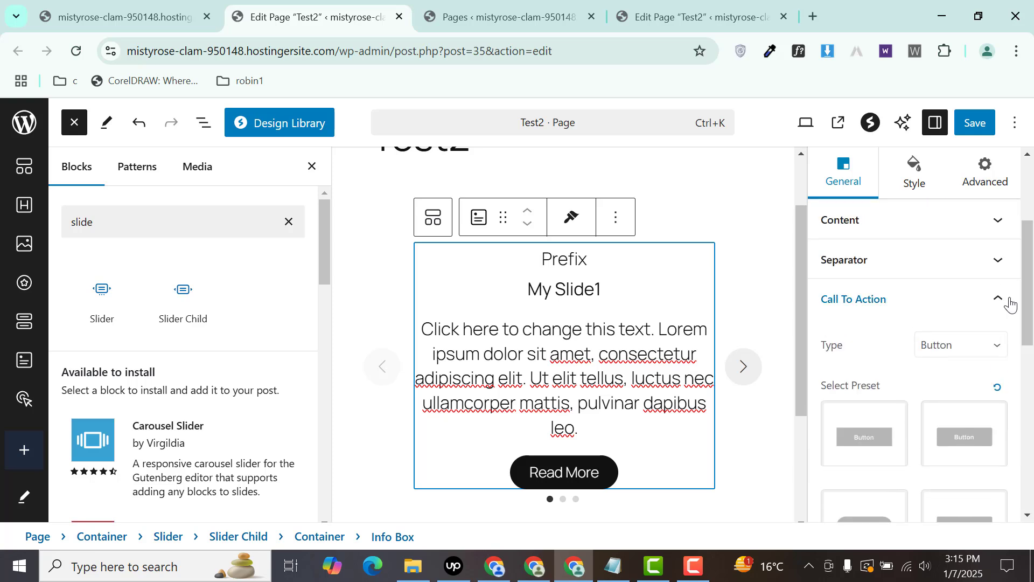
Examine the info box's title style settings and its advanced animation options.
click(915, 175)
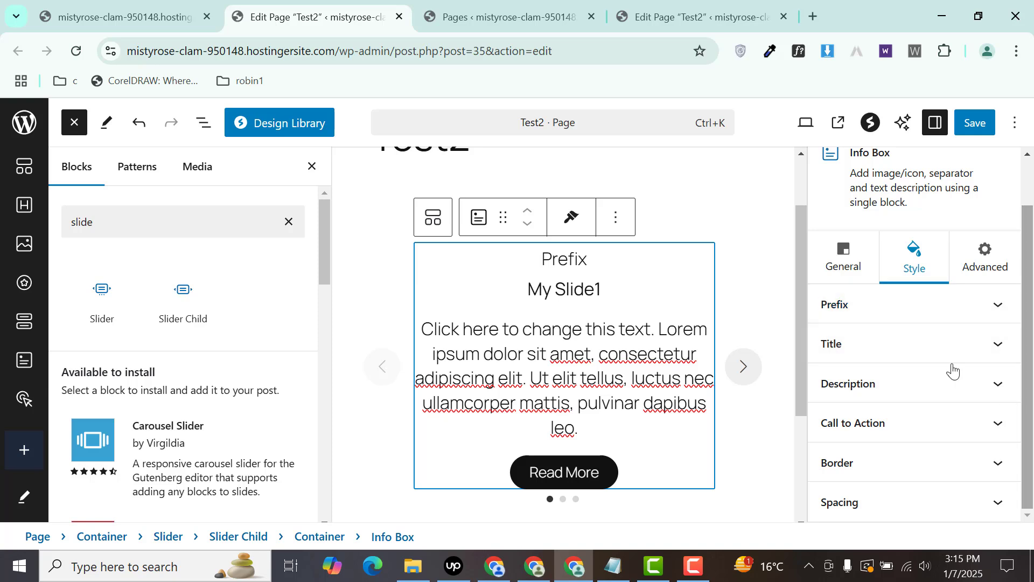
click(883, 340)
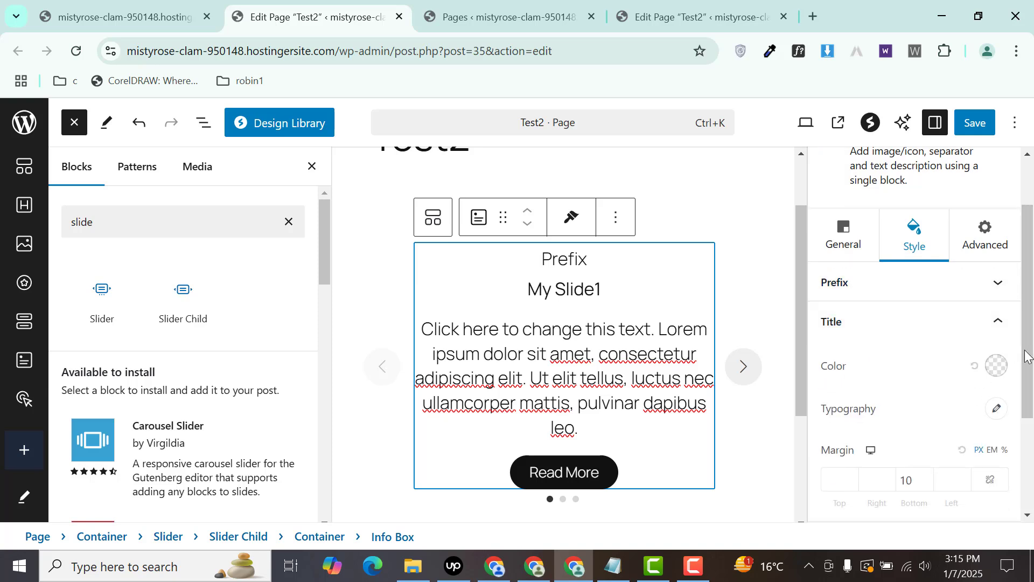
drag(1030, 372, 1015, 263)
click(983, 328)
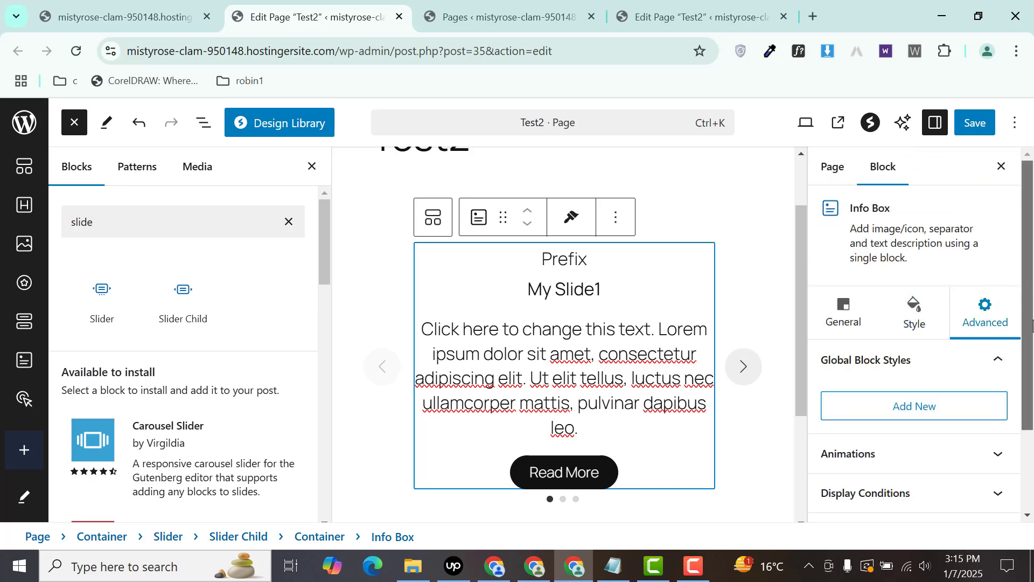
scroll(887, 364, down, 2)
click(888, 364)
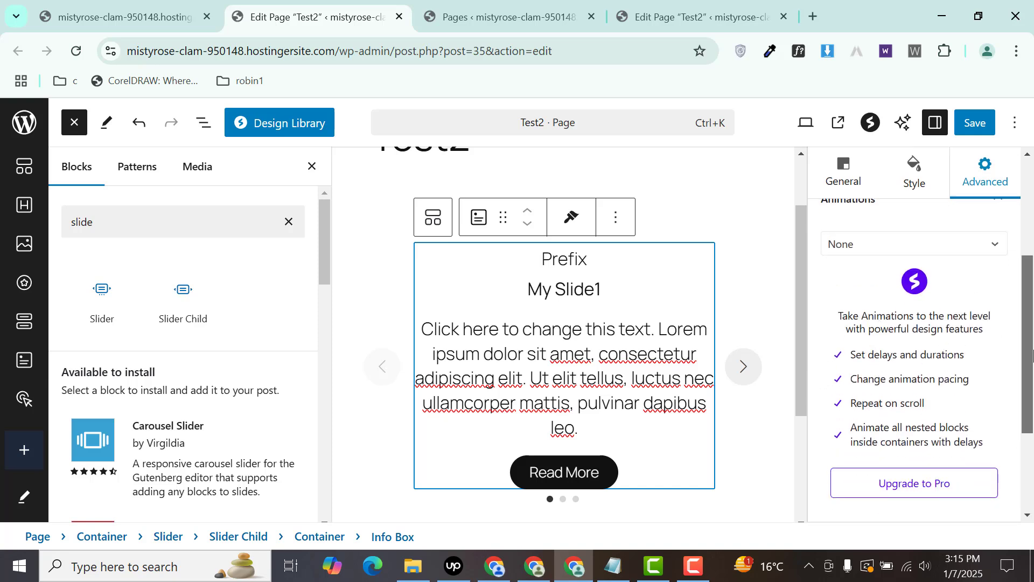
scroll(1031, 355, up, 4)
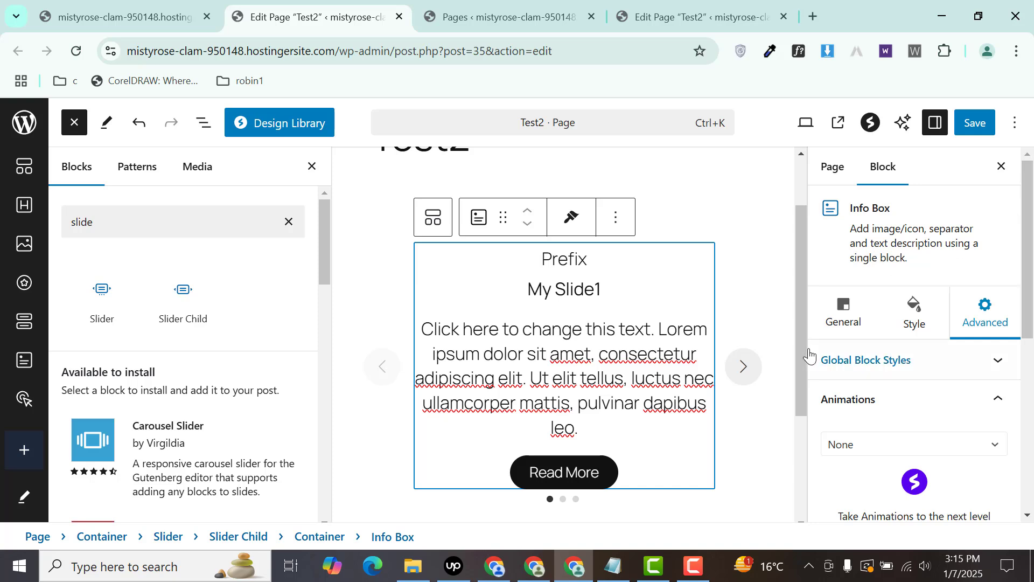